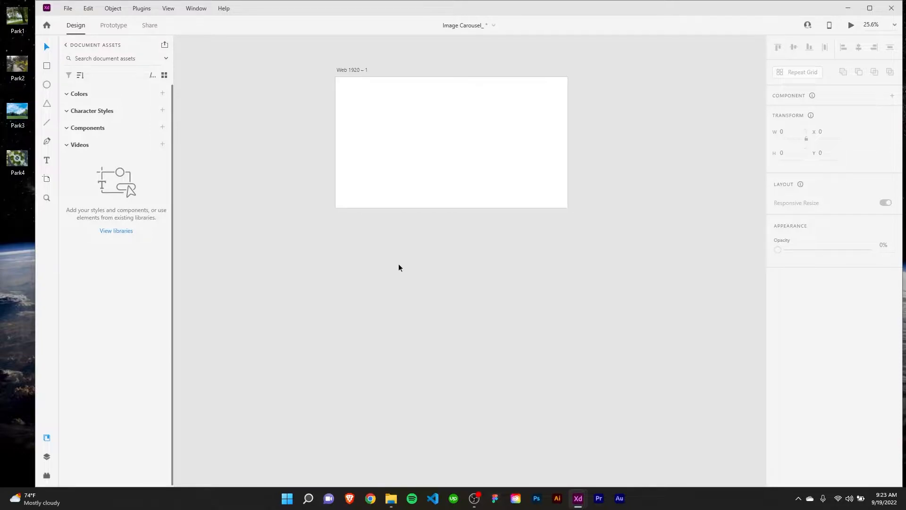
Step: Draw a square about 804 by 804 on the Web 1920 – 1 artboard
{"action": "left_click_drag", "start_coordinate": [388, 252], "coordinate": [405, 251]}
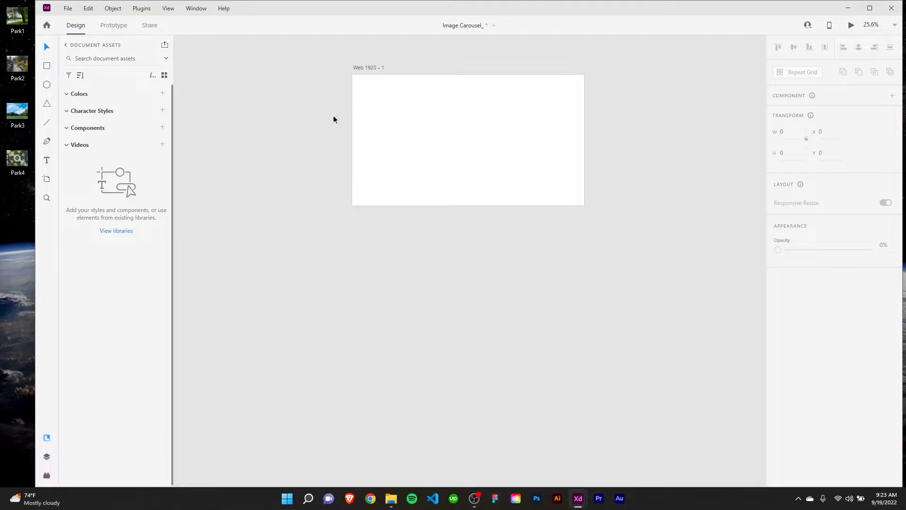
{"action": "left_click", "coordinate": [48, 67]}
{"action": "mouse_move", "coordinate": [380, 98]}
{"action": "left_mouse_down"}
{"action": "mouse_move", "coordinate": [465, 196]}
{"action": "mouse_move", "coordinate": [481, 201]}
{"action": "mouse_move", "coordinate": [478, 194]}
{"action": "left_mouse_up"}
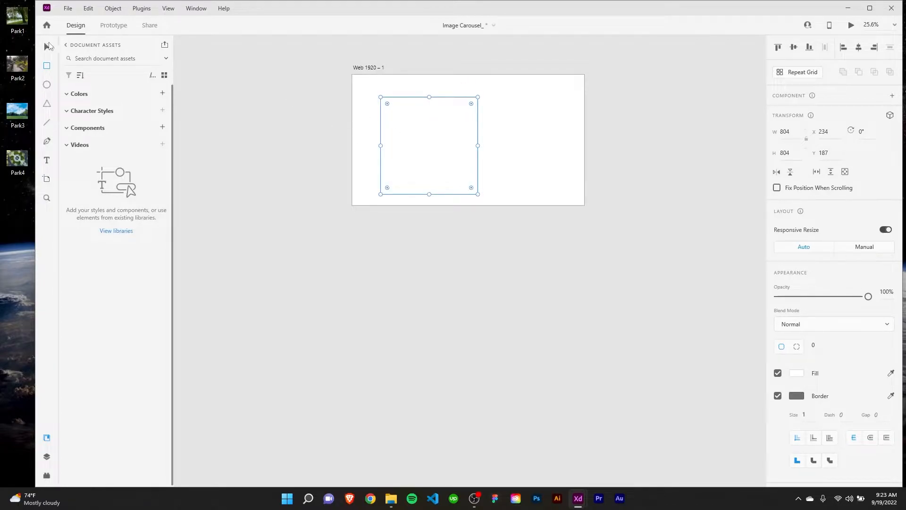
{"action": "left_click", "coordinate": [48, 47]}
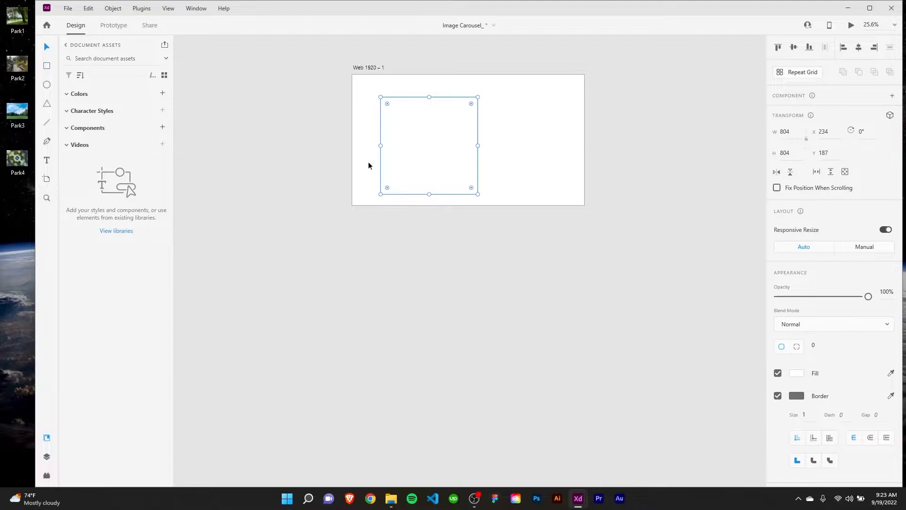
Step: Duplicate the square to its right with a small gap and centre the pair horizontally on the artboard
{"action": "left_click_drag", "start_coordinate": [438, 158], "coordinate": [517, 165]}
{"action": "left_click", "coordinate": [411, 161]}
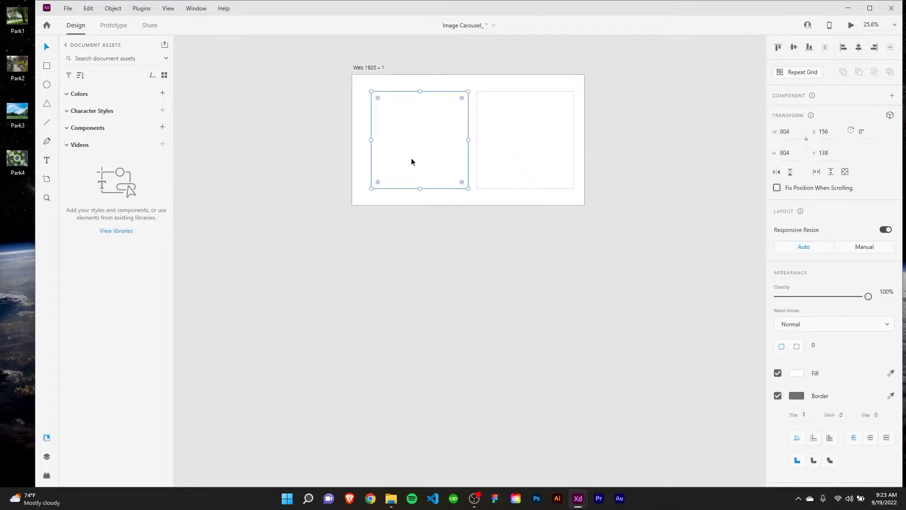
{"action": "left_click", "coordinate": [503, 162], "text": "shift"}
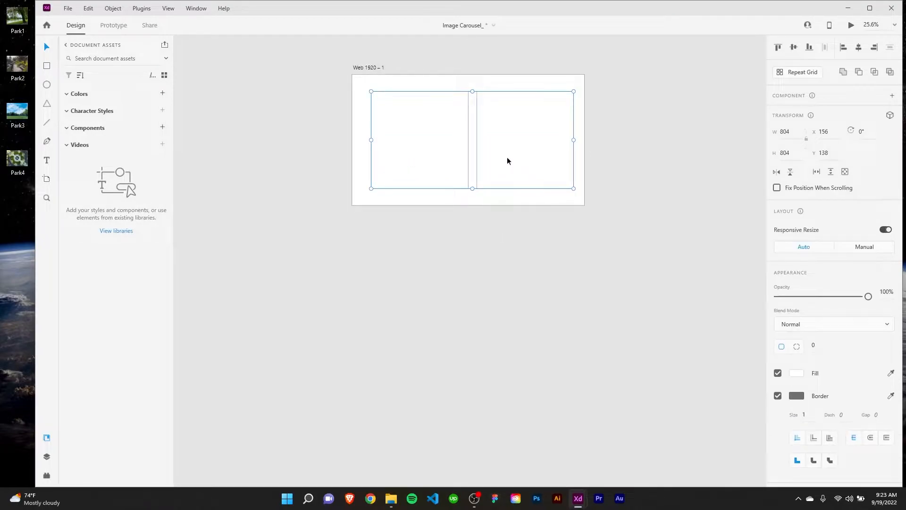
{"action": "left_click_drag", "start_coordinate": [492, 148], "coordinate": [488, 148]}
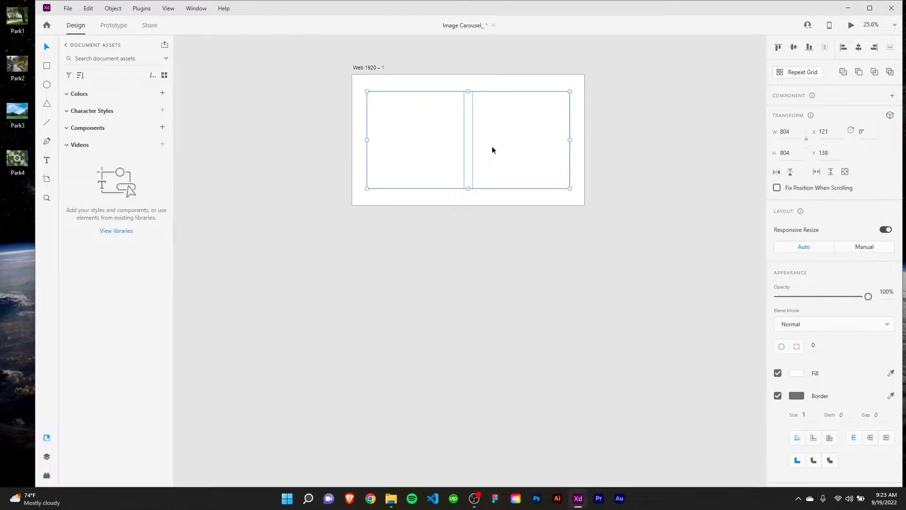
Step: Duplicate the pair of squares to the right, extending past the artboard, to form an evenly spaced row of four
{"action": "left_click_drag", "start_coordinate": [492, 147], "coordinate": [705, 150]}
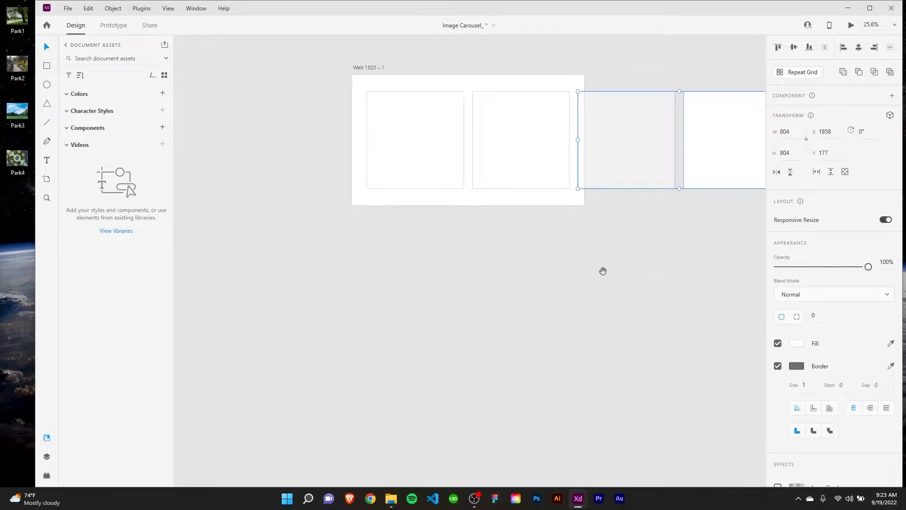
{"action": "left_click_drag", "start_coordinate": [615, 264], "coordinate": [572, 270]}
{"action": "left_click", "coordinate": [573, 268]}
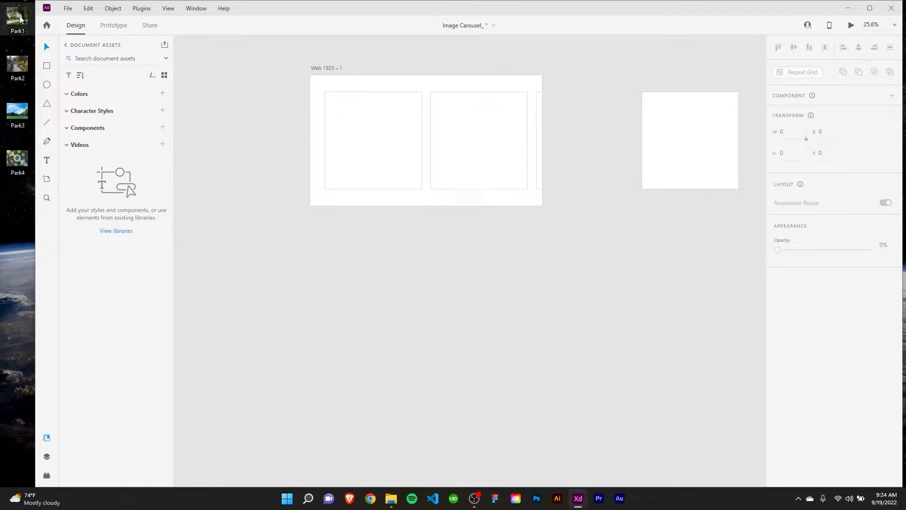
Step: Fill the four squares from left to right with the desktop images Park1, Park2, Park3 and Park4
{"action": "left_click_drag", "start_coordinate": [17, 18], "coordinate": [361, 142]}
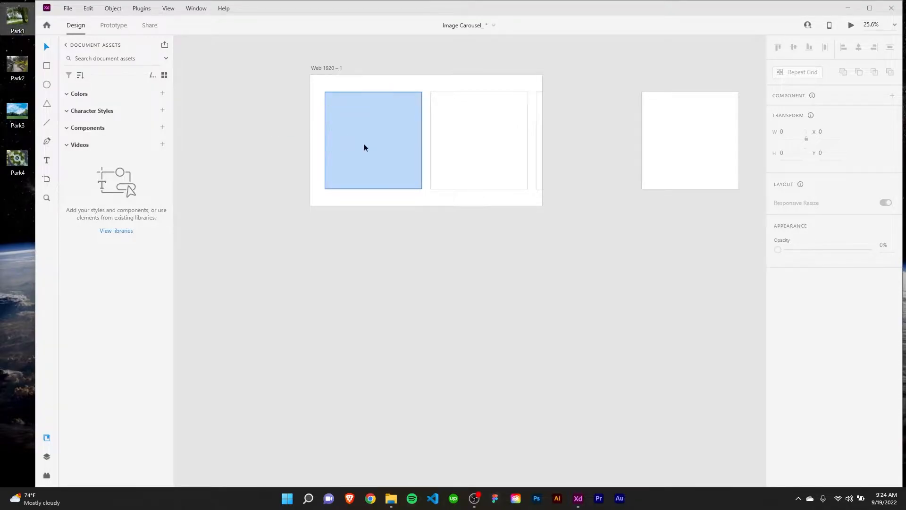
{"action": "left_click_drag", "start_coordinate": [17, 65], "coordinate": [470, 126]}
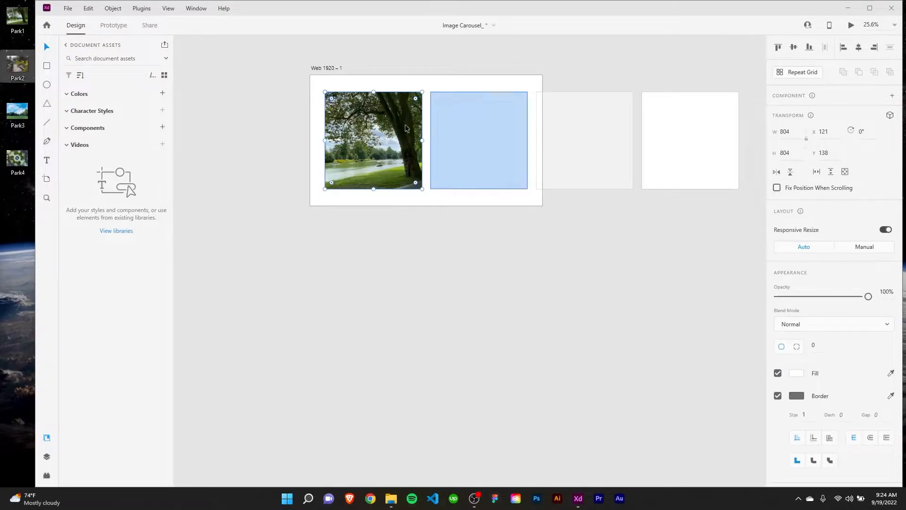
{"action": "left_click_drag", "start_coordinate": [17, 113], "coordinate": [543, 109]}
{"action": "left_click_drag", "start_coordinate": [17, 159], "coordinate": [665, 154]}
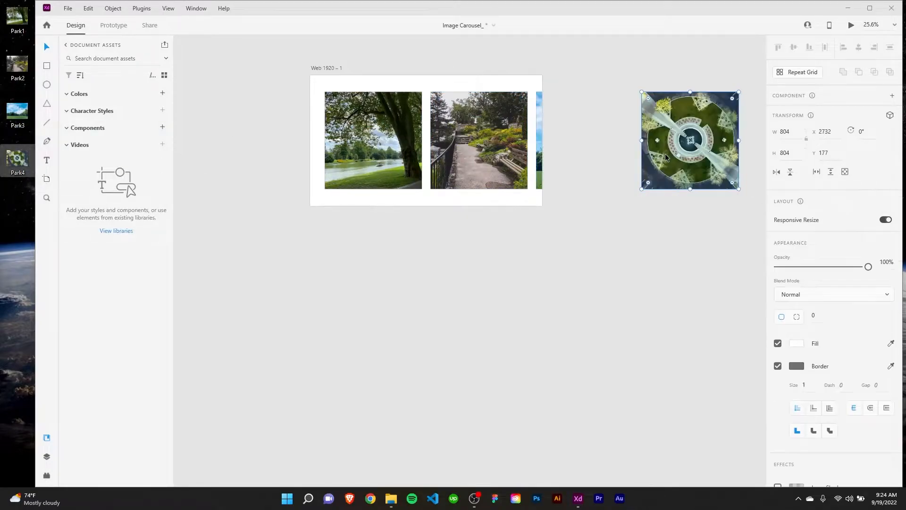
{"action": "left_click", "coordinate": [634, 222]}
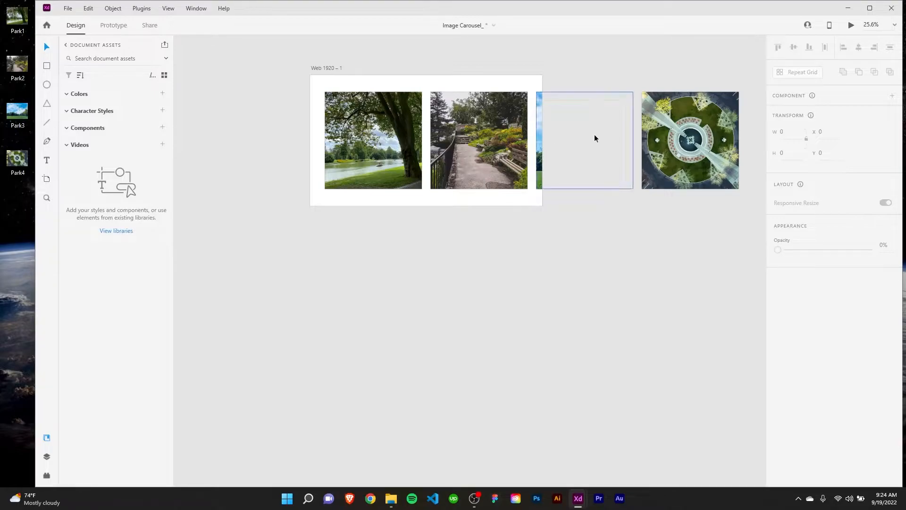
{"action": "left_click", "coordinate": [628, 142]}
{"action": "left_click", "coordinate": [641, 144]}
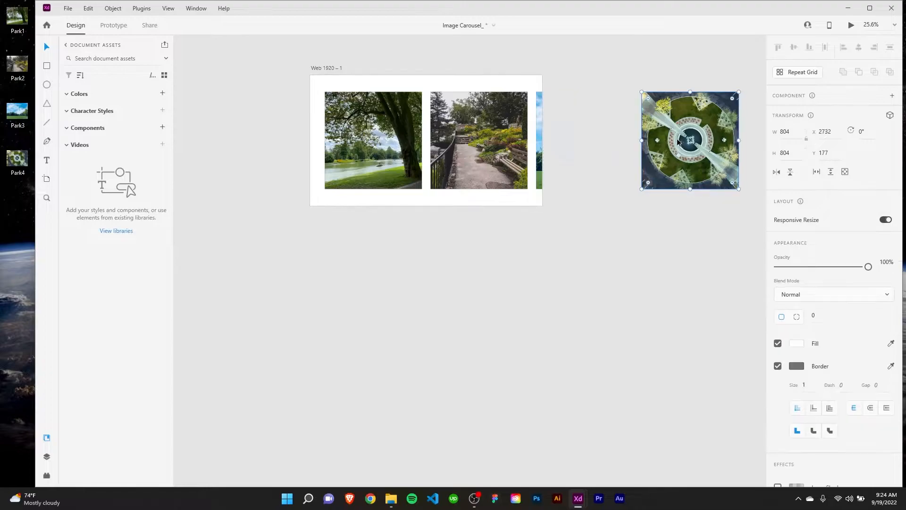
{"action": "left_click", "coordinate": [496, 157]}
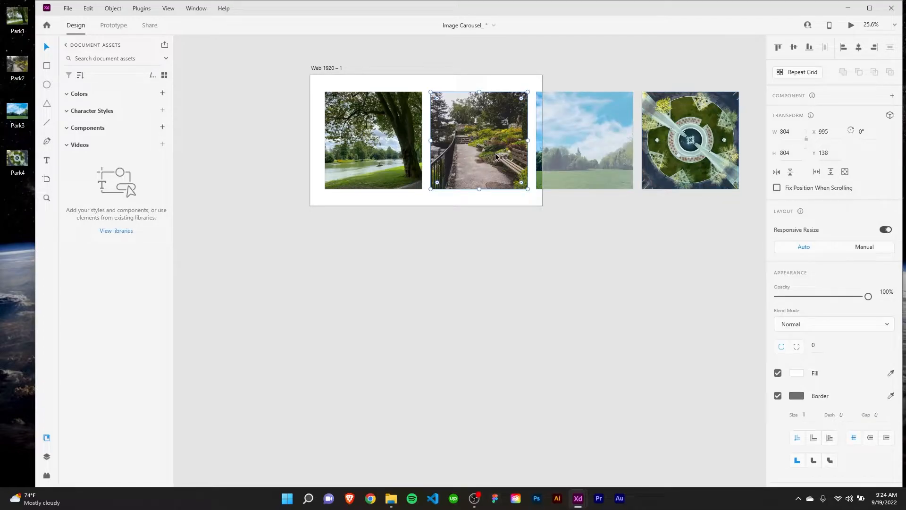
{"action": "left_click", "coordinate": [565, 225]}
{"action": "left_click", "coordinate": [463, 146]}
Step: Resize the third image, the sky photo, to 402 by 402 and place it beside the second image, vertically centred
{"action": "left_click", "coordinate": [540, 140]}
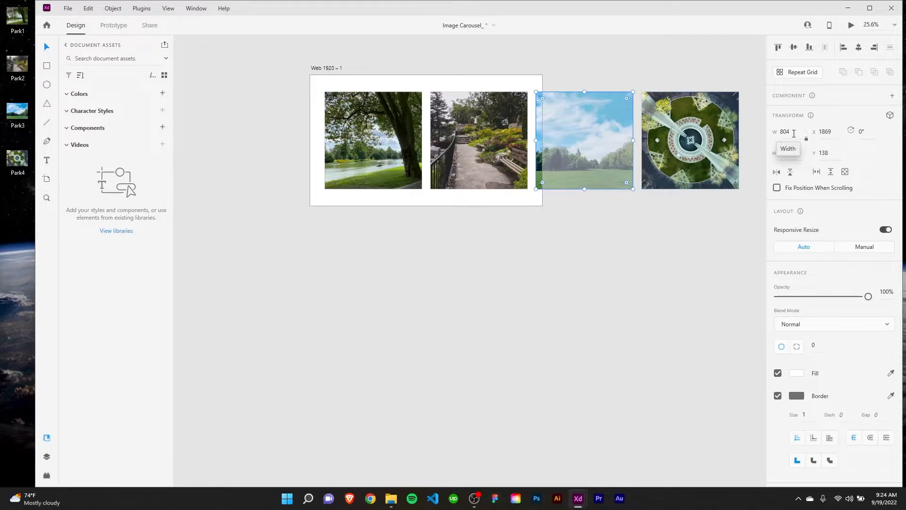
{"action": "left_click", "coordinate": [789, 132]}
{"action": "type", "text": "402"}
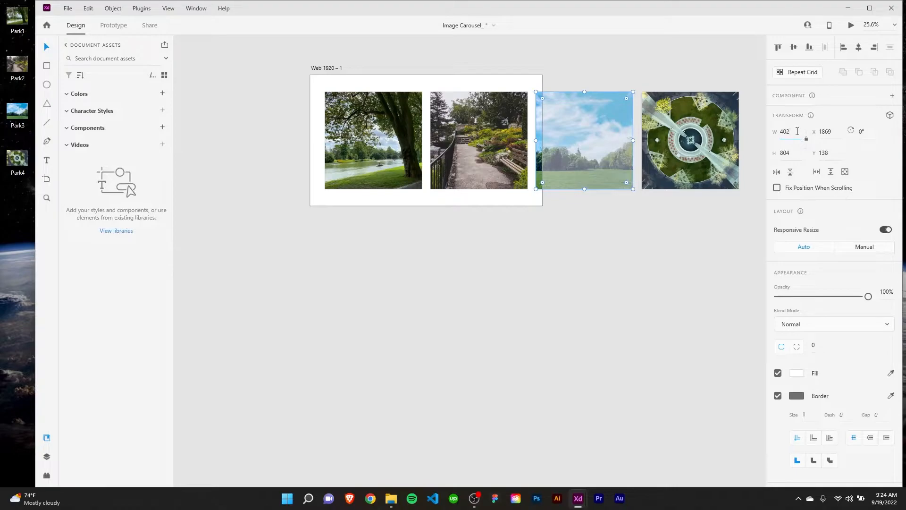
{"action": "key", "text": "Return"}
{"action": "left_click_drag", "start_coordinate": [542, 115], "coordinate": [539, 135]}
Step: Resize the fourth image, the aerial garden photo, to 402 by 402 and place it just right of the third, vertically centred
{"action": "left_click", "coordinate": [661, 137]}
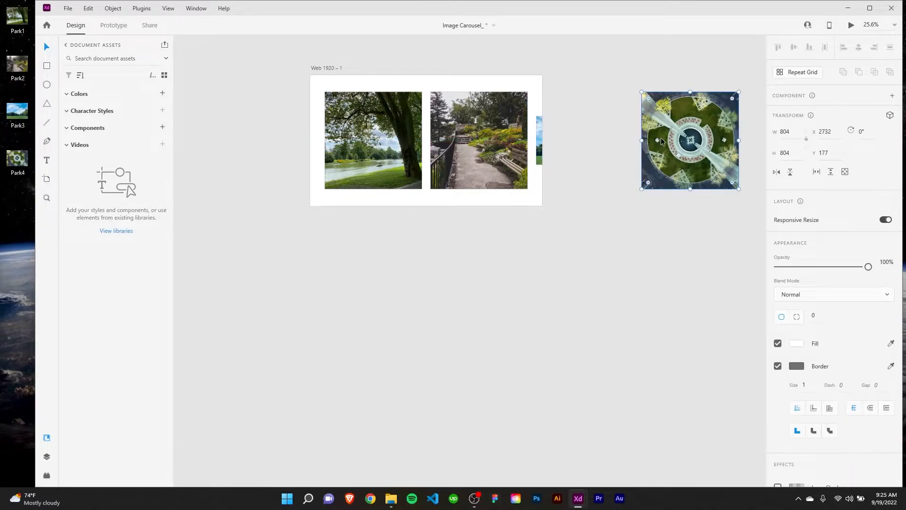
{"action": "left_click", "coordinate": [785, 132]}
{"action": "type", "text": "402"}
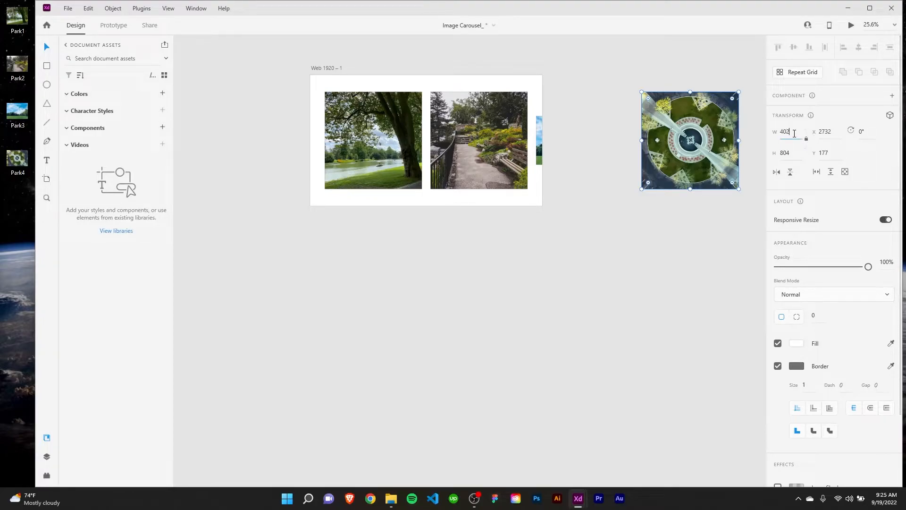
{"action": "key", "text": "Return"}
{"action": "left_click_drag", "start_coordinate": [655, 115], "coordinate": [633, 146]}
{"action": "left_click", "coordinate": [509, 192]}
{"action": "left_click", "coordinate": [627, 134]}
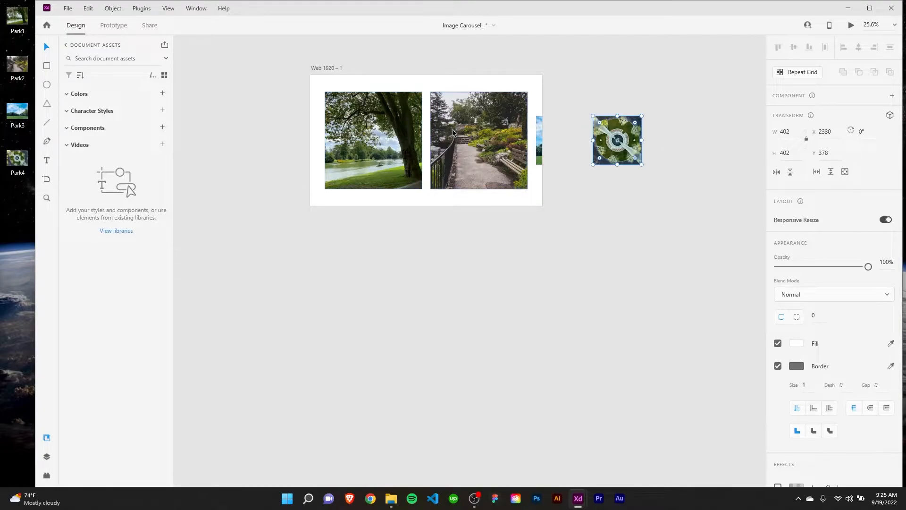
{"action": "left_click", "coordinate": [612, 210]}
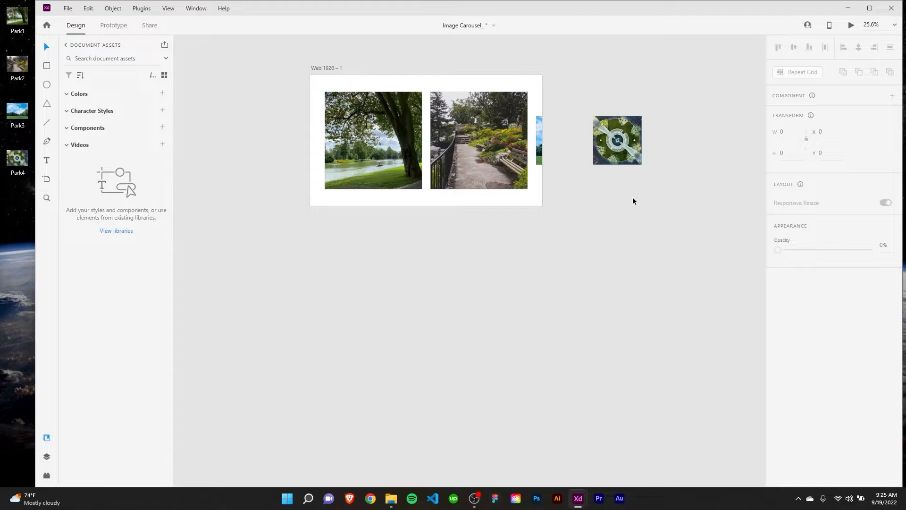
Step: Group the four park images together
{"action": "left_click", "coordinate": [623, 154]}
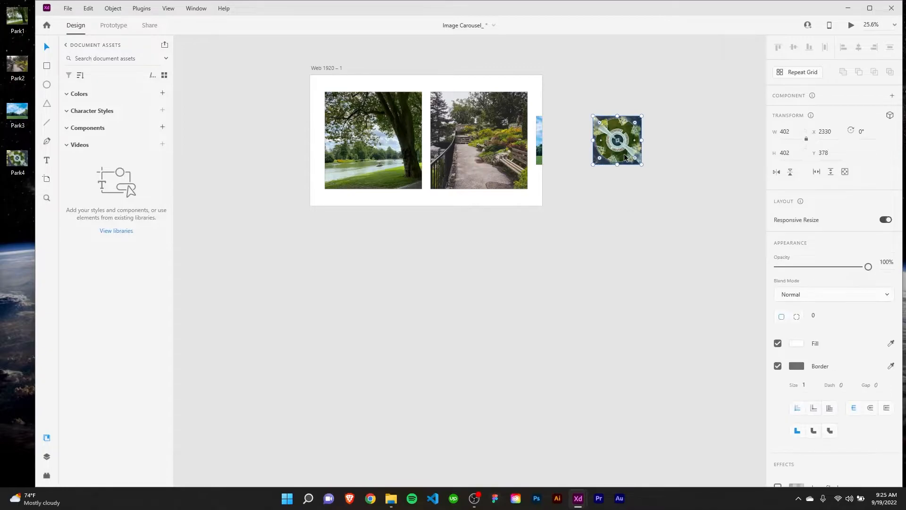
{"action": "left_click", "coordinate": [540, 144], "text": "shift"}
{"action": "left_click", "coordinate": [475, 143], "text": "shift"}
{"action": "left_click", "coordinate": [362, 146], "text": "shift"}
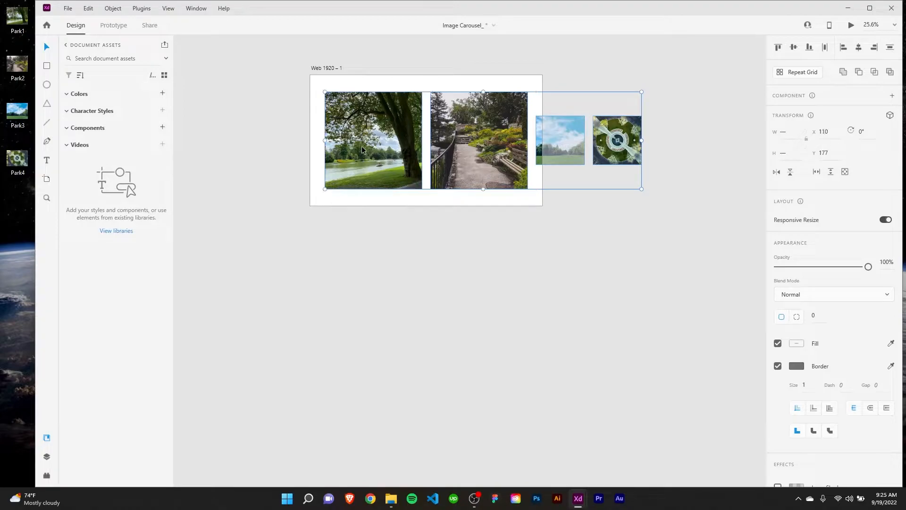
{"action": "right_click", "coordinate": [362, 145]}
{"action": "left_click", "coordinate": [404, 275]}
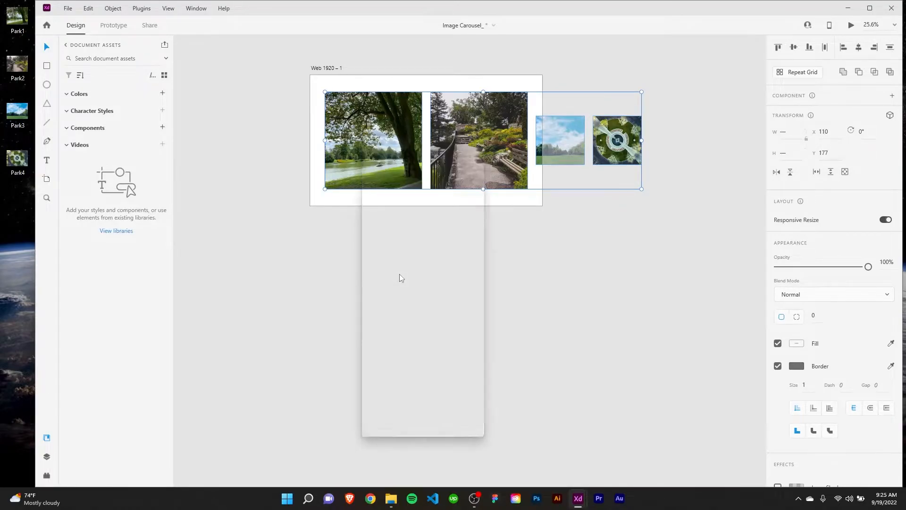
{"action": "left_click", "coordinate": [532, 246]}
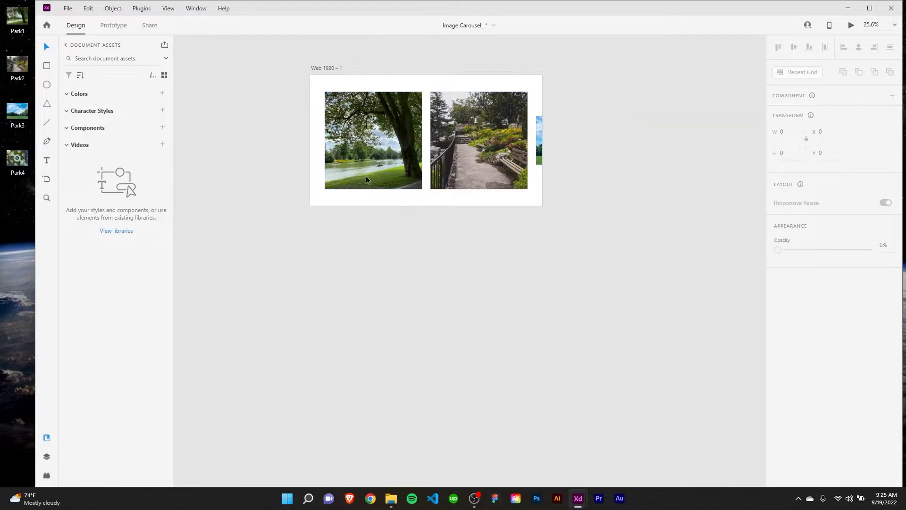
Step: Duplicate the Web 1920 – 1 artboard twice, placing one copy below and to the left and the other directly beneath, further down
{"action": "left_click", "coordinate": [329, 71]}
{"action": "left_click_drag", "start_coordinate": [329, 70], "coordinate": [324, 357]}
{"action": "scroll", "coordinate": [577, 345], "scroll_direction": "down", "scroll_amount": 1}
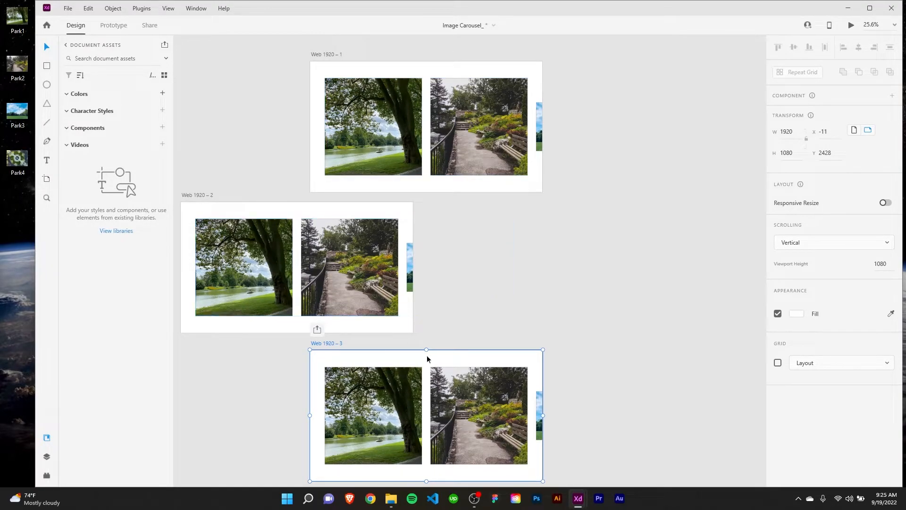
{"action": "scroll", "coordinate": [569, 266], "scroll_direction": "left", "scroll_amount": 3}
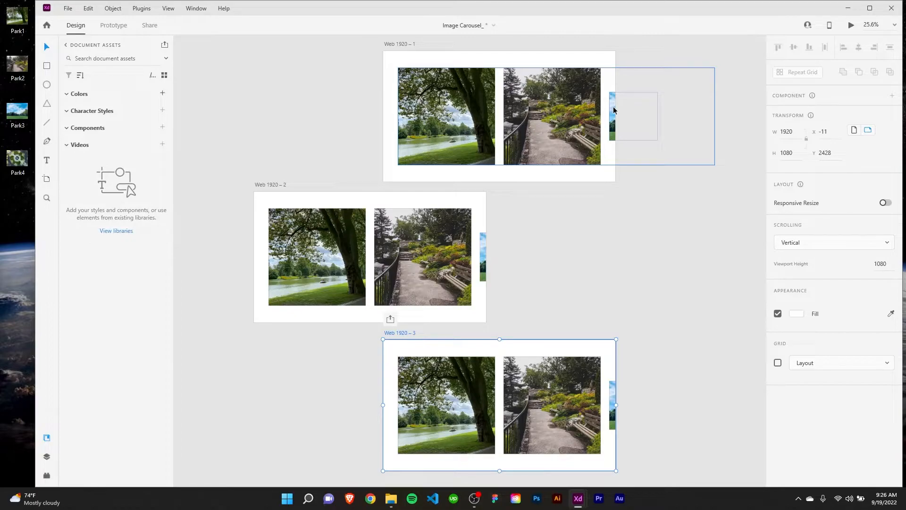
Step: Add a drop shadow to each of the four grouped images in the Web 1920 – 1 artboard
{"action": "left_click", "coordinate": [477, 134]}
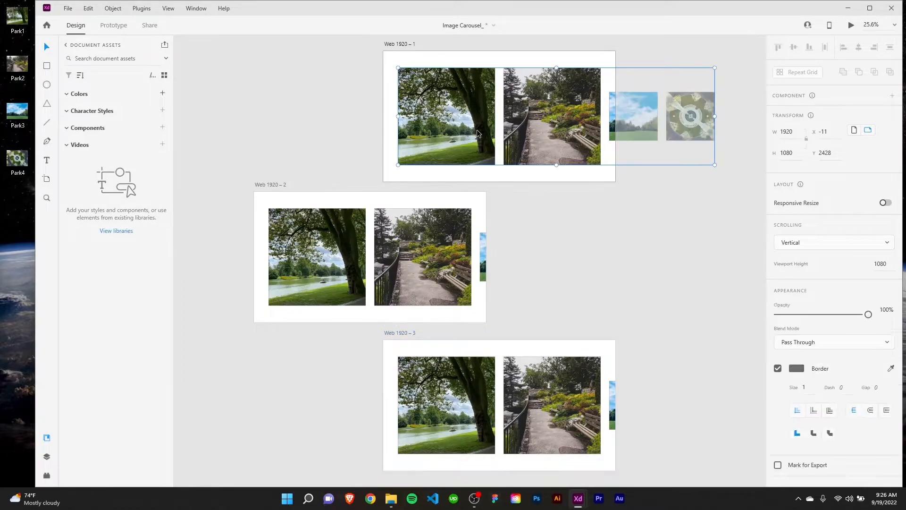
{"action": "double_click", "coordinate": [467, 161]}
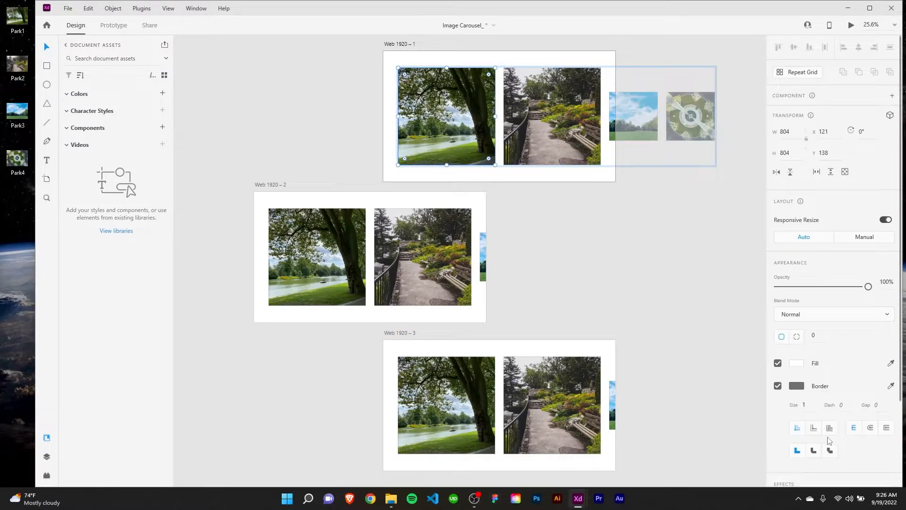
{"action": "scroll", "coordinate": [791, 415], "scroll_direction": "down", "scroll_amount": 3}
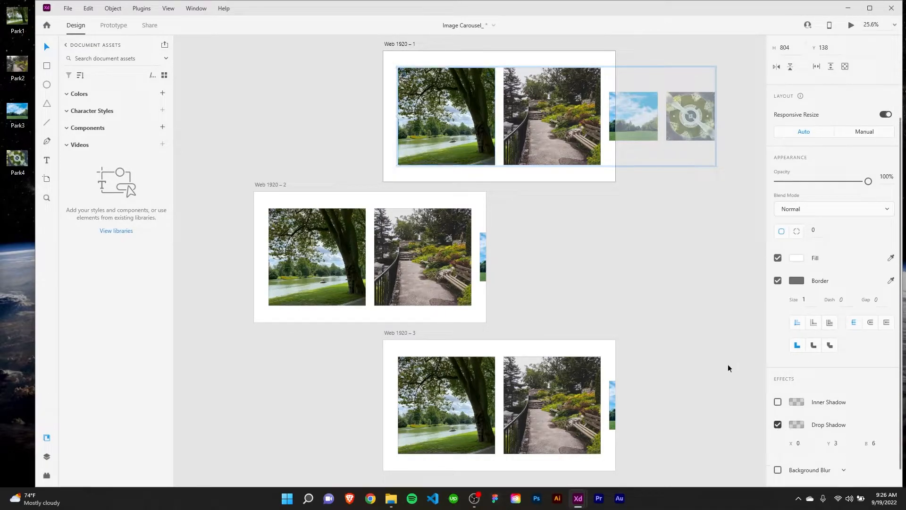
{"action": "left_click", "coordinate": [532, 146]}
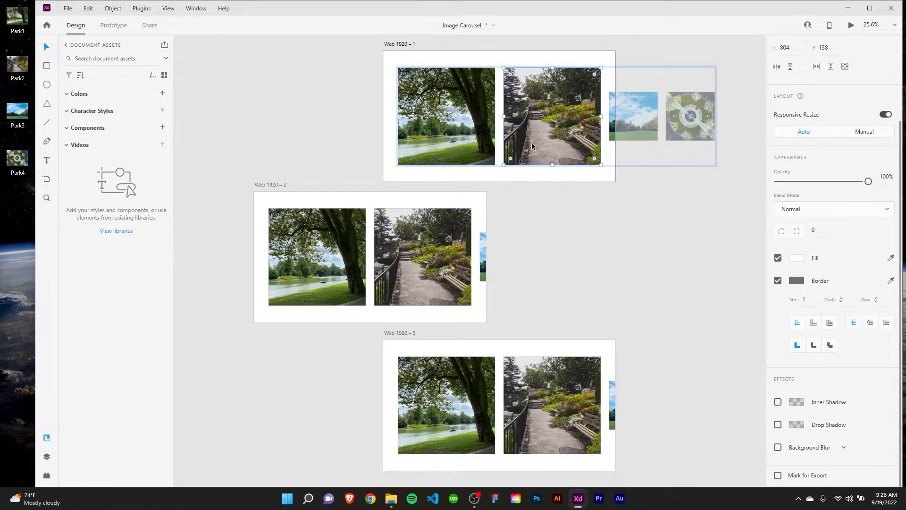
{"action": "left_click", "coordinate": [778, 424]}
{"action": "left_click", "coordinate": [610, 135]}
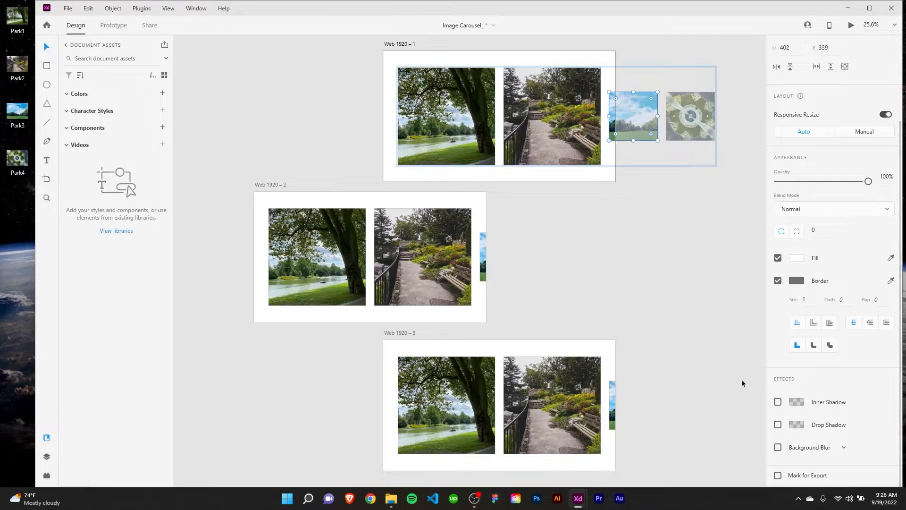
{"action": "left_click", "coordinate": [778, 425]}
{"action": "left_click", "coordinate": [679, 122]}
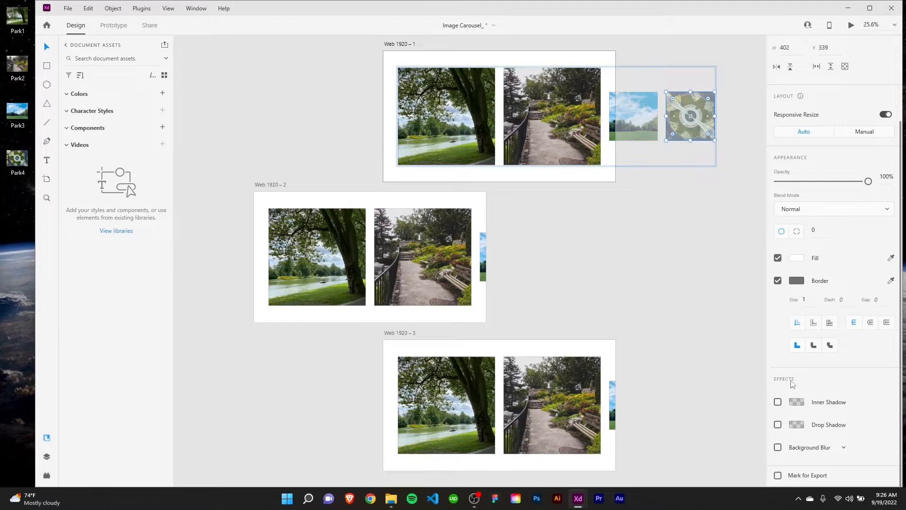
{"action": "left_click", "coordinate": [778, 424]}
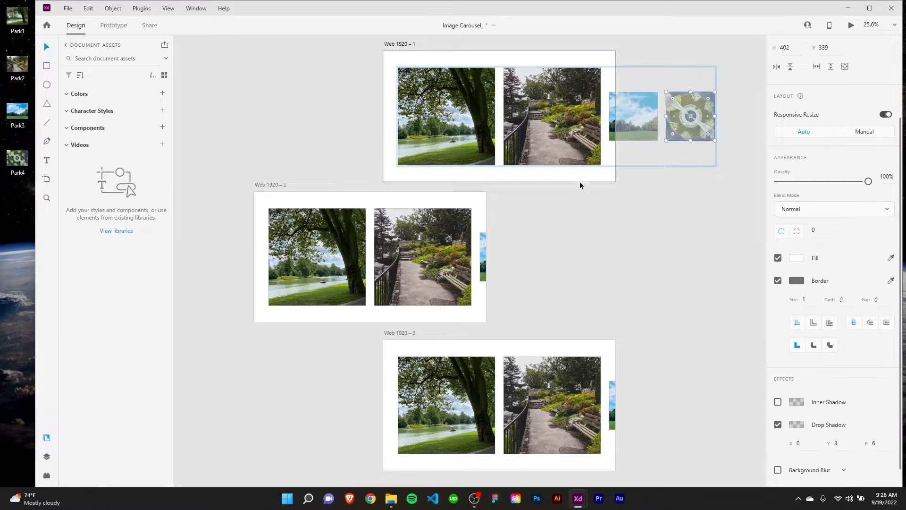
{"action": "left_click", "coordinate": [524, 209]}
Step: Delete the duplicate artboard Web 1920 – 3
{"action": "left_click", "coordinate": [349, 269]}
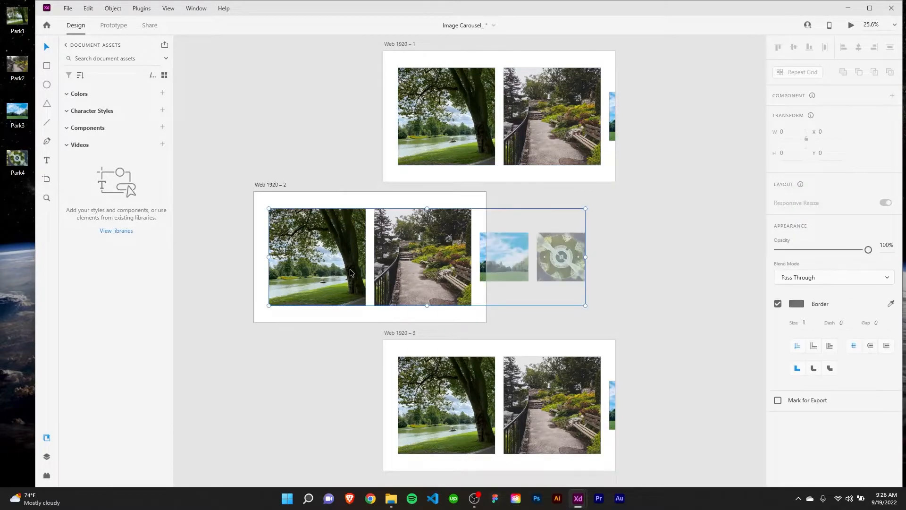
{"action": "left_click", "coordinate": [403, 333]}
{"action": "key", "text": "Delete"}
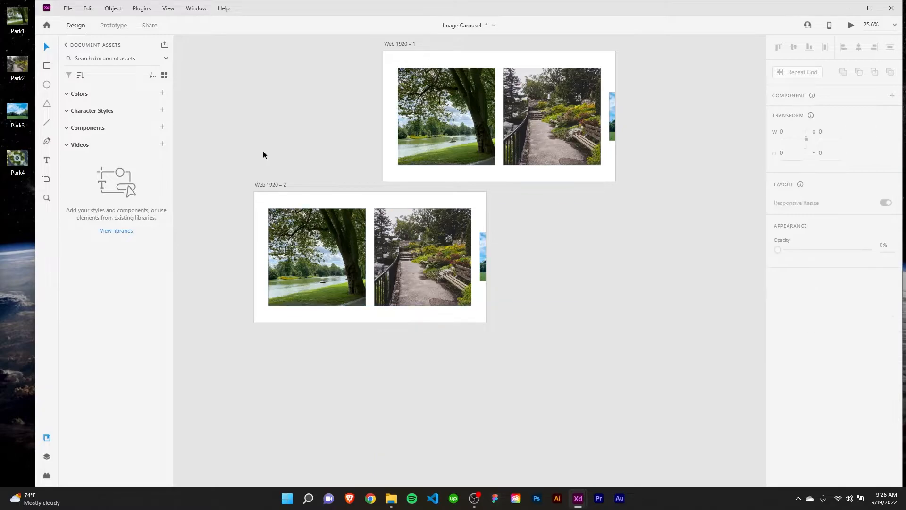
Step: Delete artboard Web 1920 – 2 and duplicate Web 1920 – 1 twice, one copy below and to the left, the other directly beneath
{"action": "left_click", "coordinate": [273, 184]}
{"action": "key", "text": "Delete"}
{"action": "left_click", "coordinate": [404, 43]}
{"action": "left_click_drag", "start_coordinate": [404, 44], "coordinate": [399, 327]}
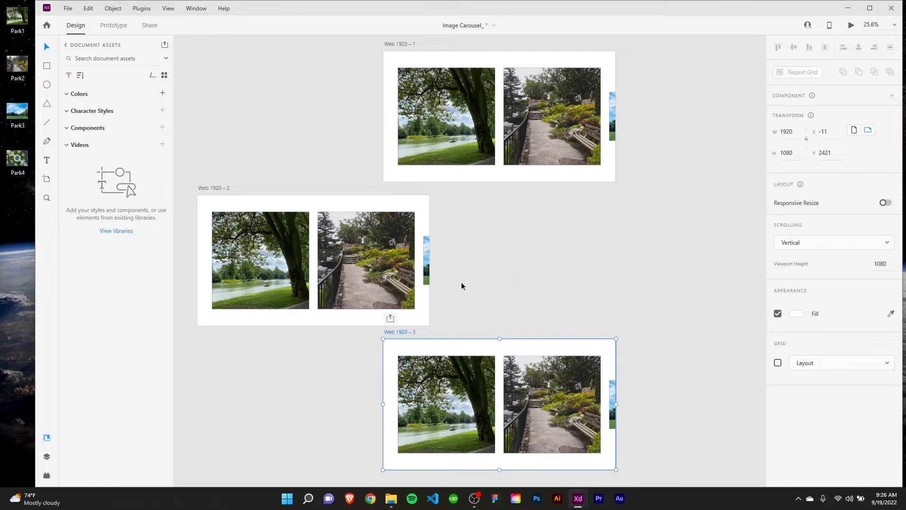
Step: Shrink the lake image on Web 1920 – 2 to 402 and place it beside the path image, vertically centred
{"action": "scroll", "coordinate": [526, 285], "scroll_direction": "left", "scroll_amount": 5}
{"action": "scroll", "coordinate": [526, 285], "scroll_direction": "down", "scroll_amount": 2}
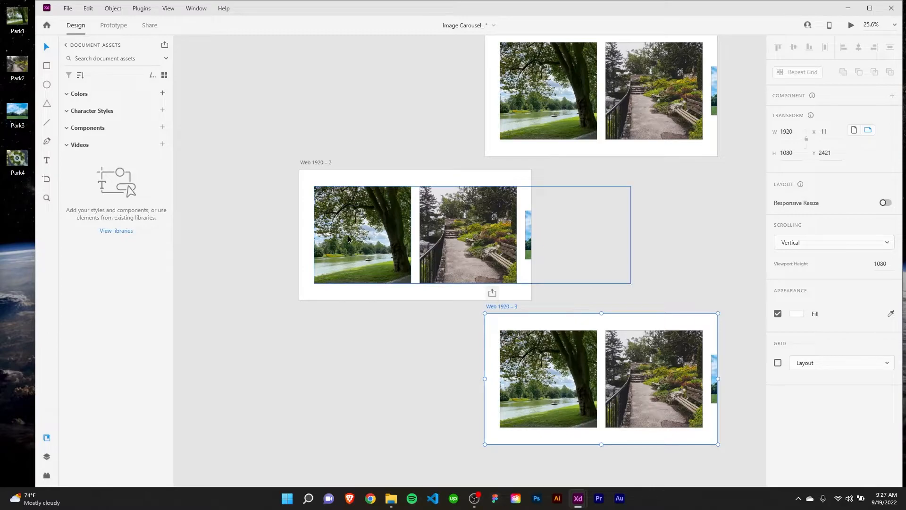
{"action": "double_click", "coordinate": [384, 239]}
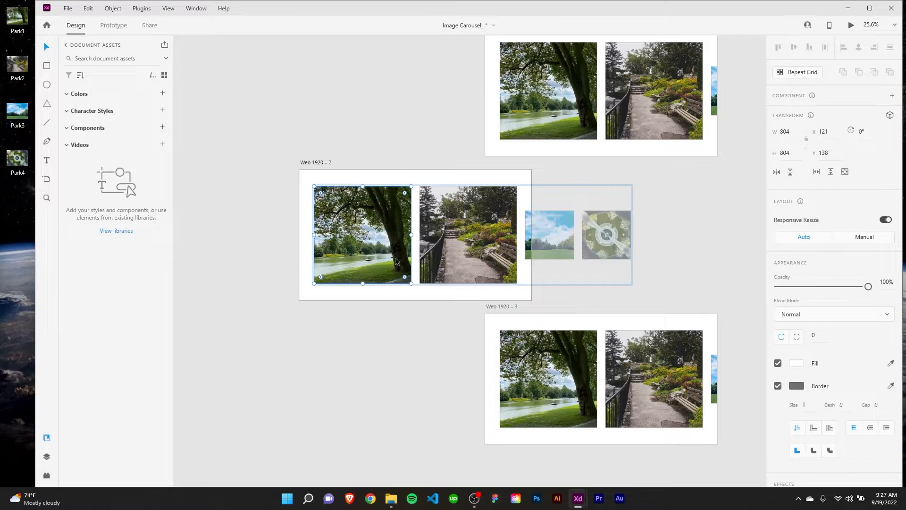
{"action": "left_click", "coordinate": [800, 132]}
{"action": "type", "text": "402"}
{"action": "key", "text": "Return"}
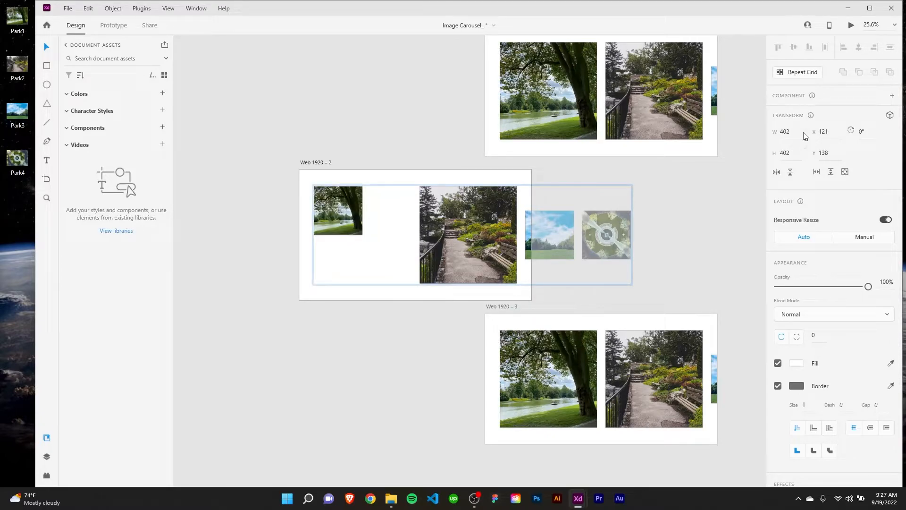
{"action": "left_click_drag", "start_coordinate": [323, 213], "coordinate": [379, 233]}
{"action": "left_click", "coordinate": [443, 321]}
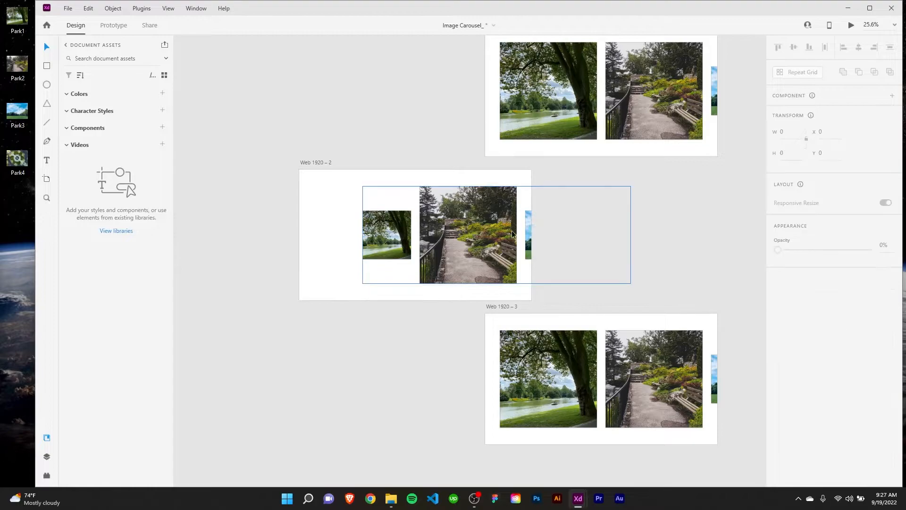
Step: Shift the Web 1920 – 2 image group one slot left and enlarge its sky image to 804, level with the path image
{"action": "left_click_drag", "start_coordinate": [500, 225], "coordinate": [393, 224]}
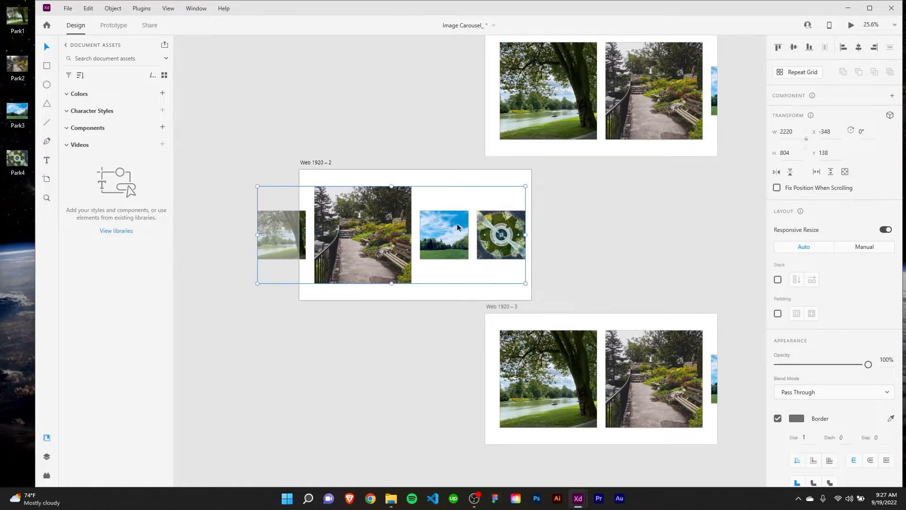
{"action": "double_click", "coordinate": [458, 227]}
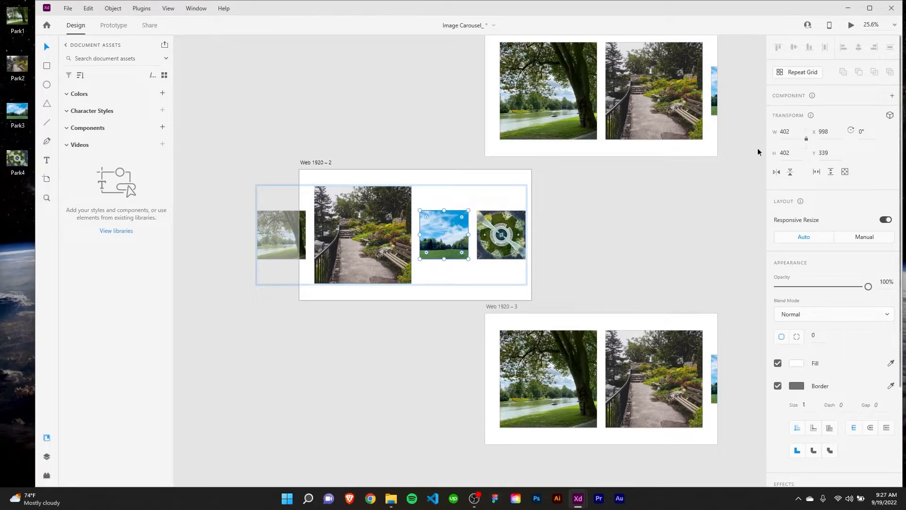
{"action": "left_click", "coordinate": [797, 134]}
{"action": "type", "text": "804"}
{"action": "key", "text": "Return"}
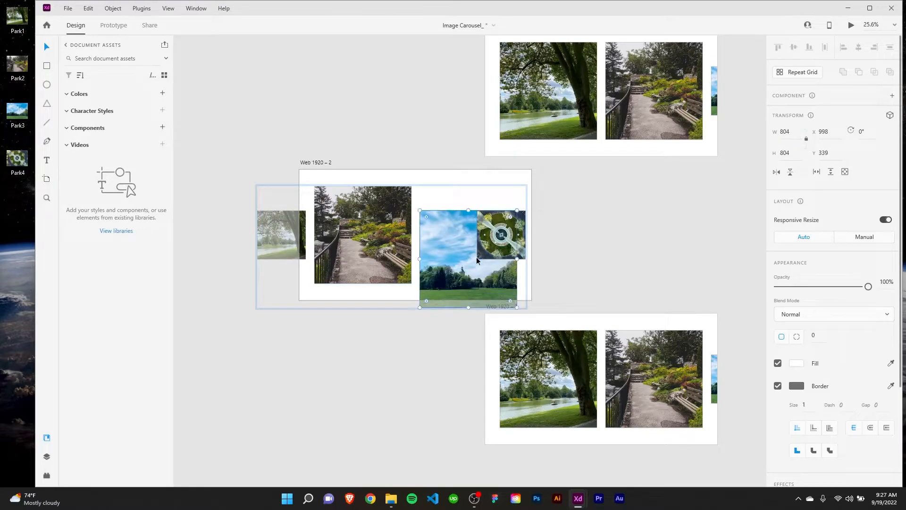
{"action": "left_click_drag", "start_coordinate": [456, 255], "coordinate": [459, 244]}
Step: Move the circular garden image on Web 1920 – 2 to the right of the sky image with a gap of 70
{"action": "left_click", "coordinate": [521, 240]}
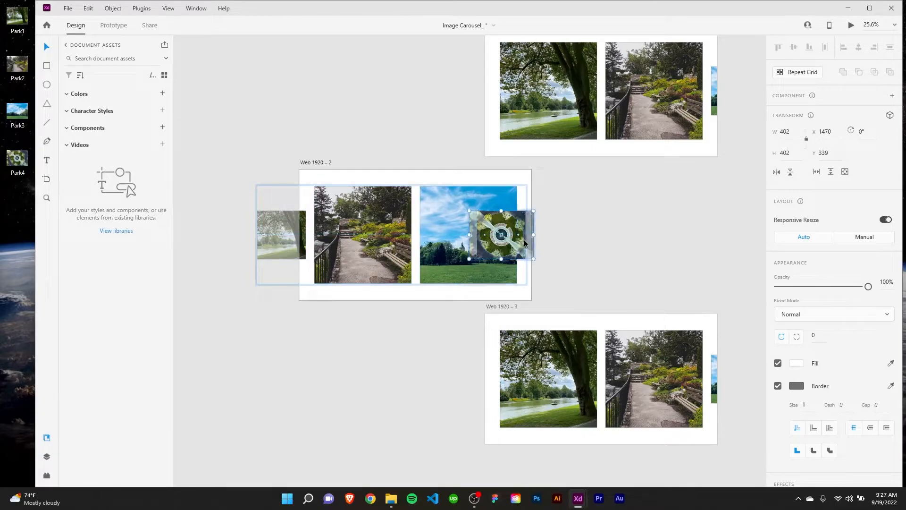
{"action": "left_click_drag", "start_coordinate": [493, 238], "coordinate": [553, 232]}
{"action": "double_click", "coordinate": [506, 235]}
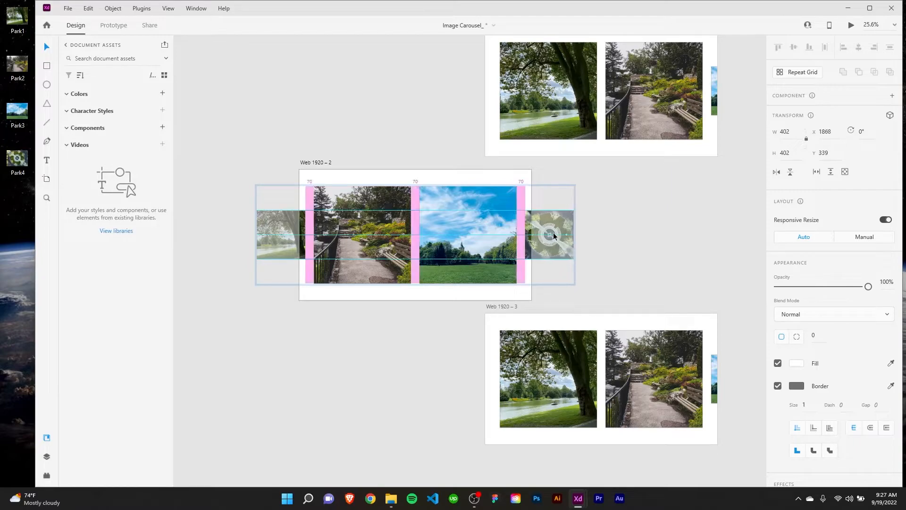
{"action": "left_click", "coordinate": [608, 260]}
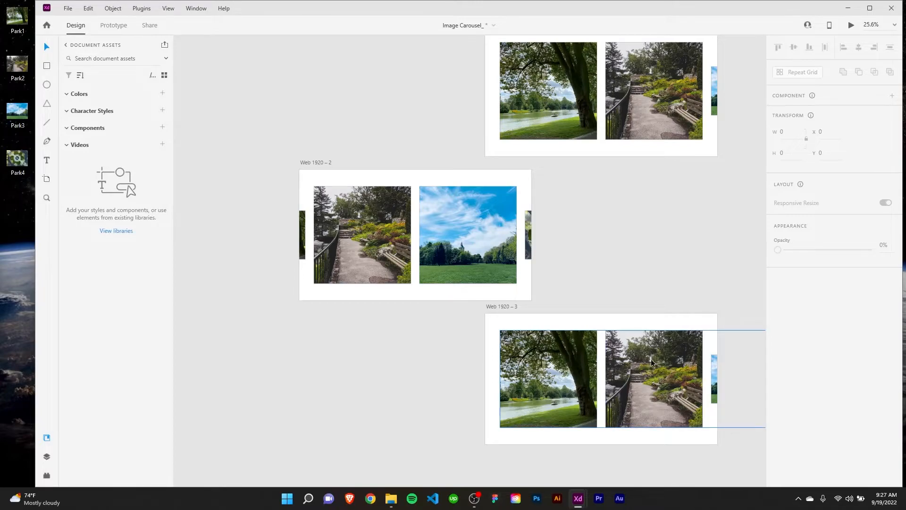
Step: Shrink the lake image on Web 1920 – 3 to 402 and place it beside the path image, vertically centred
{"action": "scroll", "coordinate": [632, 236], "scroll_direction": "right", "scroll_amount": 2}
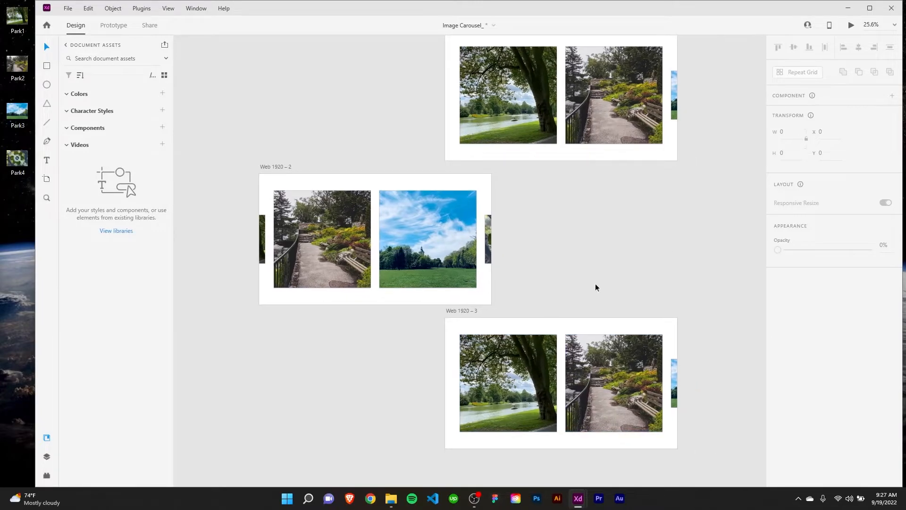
{"action": "left_click", "coordinate": [607, 397]}
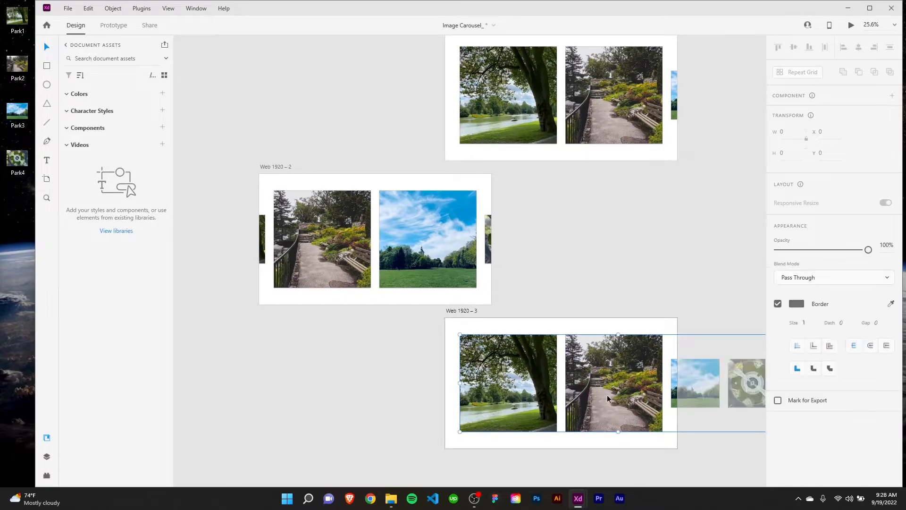
{"action": "double_click", "coordinate": [487, 402]}
{"action": "left_click", "coordinate": [788, 132]}
{"action": "type", "text": "402"}
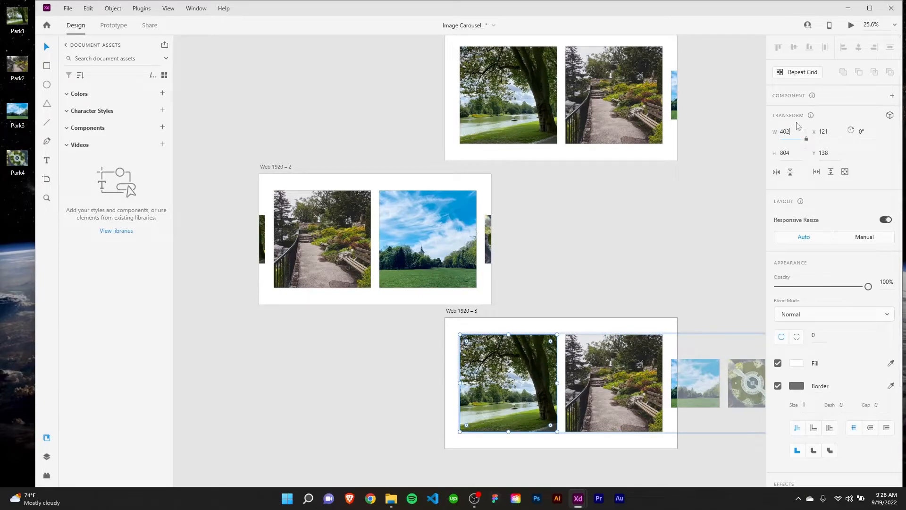
{"action": "key", "text": "Return"}
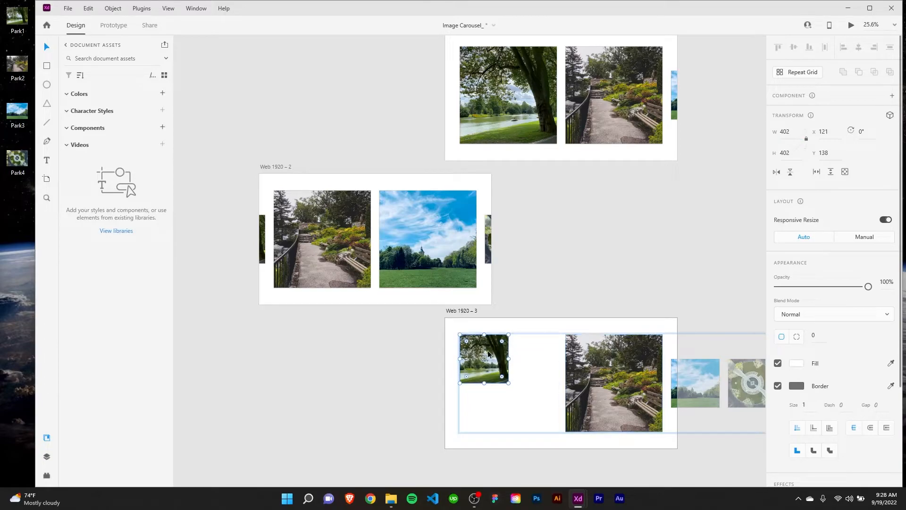
{"action": "left_click_drag", "start_coordinate": [486, 365], "coordinate": [539, 377]}
Step: Shrink the path image on Web 1920 – 3 to 402 and move it next to the sky image, vertically centred
{"action": "left_click", "coordinate": [598, 375]}
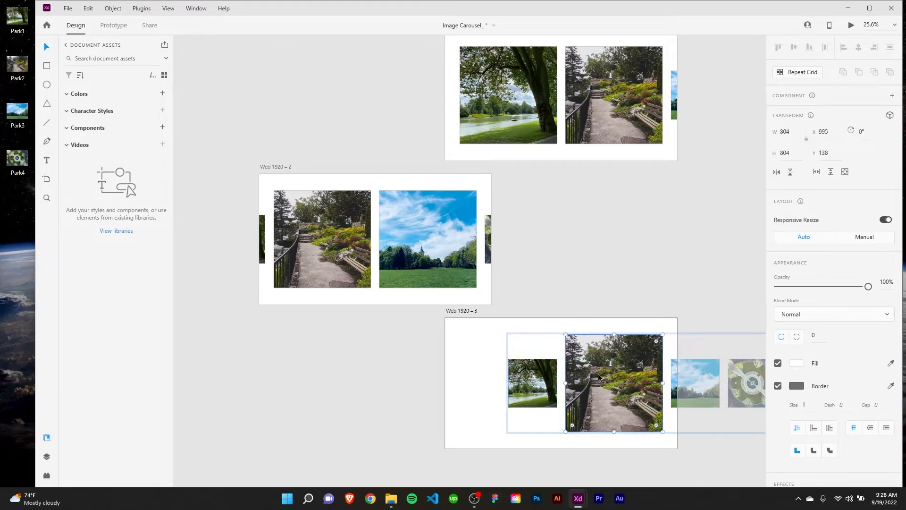
{"action": "left_click", "coordinate": [788, 134]}
{"action": "key", "text": "Return"}
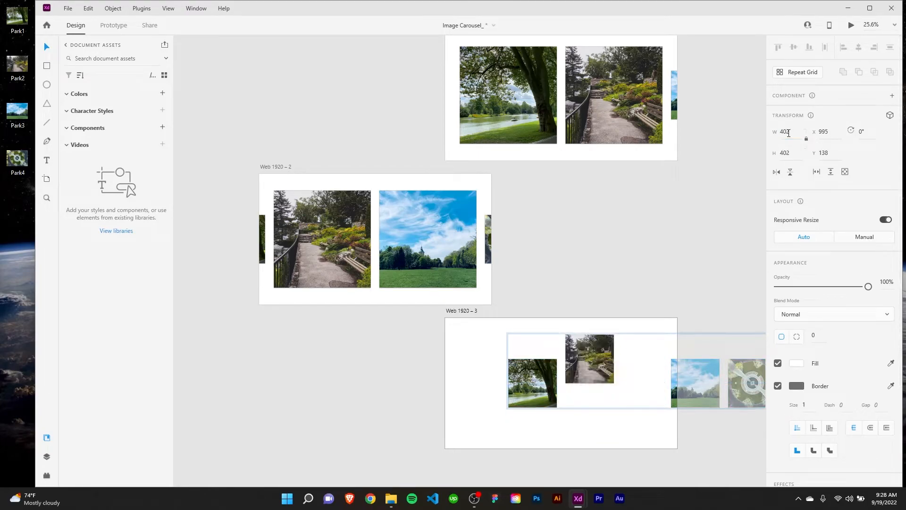
{"action": "left_click_drag", "start_coordinate": [579, 364], "coordinate": [661, 383]}
Step: Enlarge the sky image on Web 1920 – 3 to 804, matching the one on Web 1920 – 2, and move it upward
{"action": "left_click", "coordinate": [688, 381]}
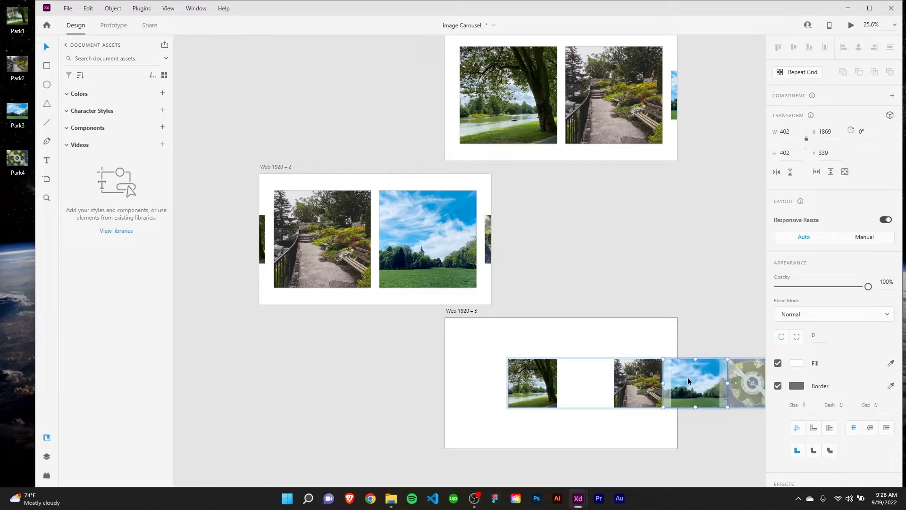
{"action": "left_click", "coordinate": [682, 312]}
{"action": "left_click", "coordinate": [440, 255]}
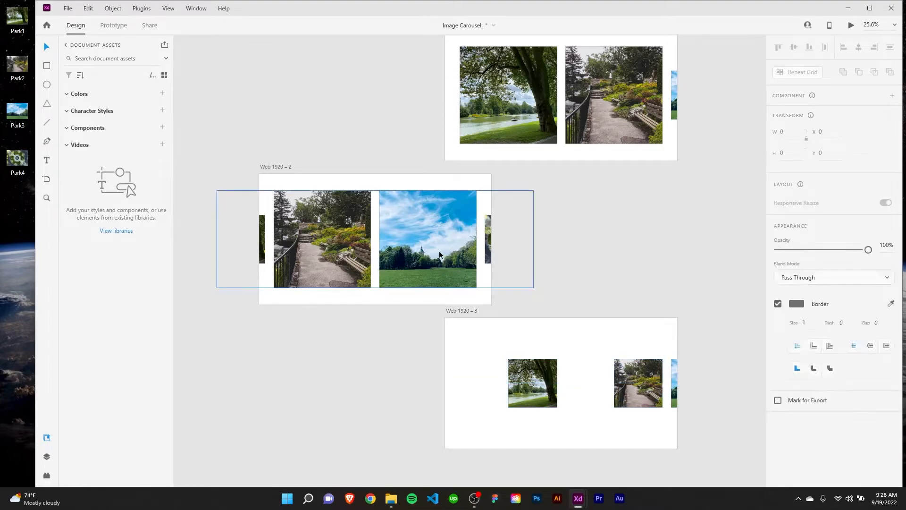
{"action": "double_click", "coordinate": [432, 252]}
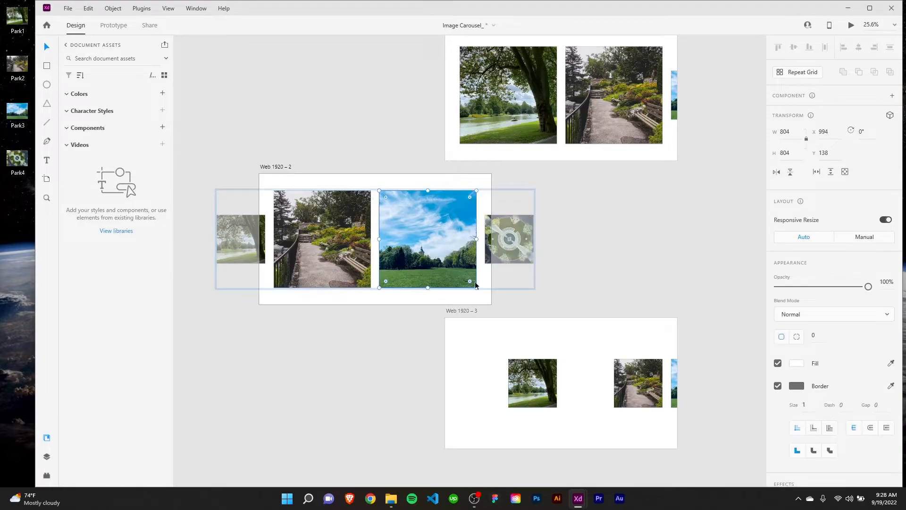
{"action": "left_click", "coordinate": [674, 373]}
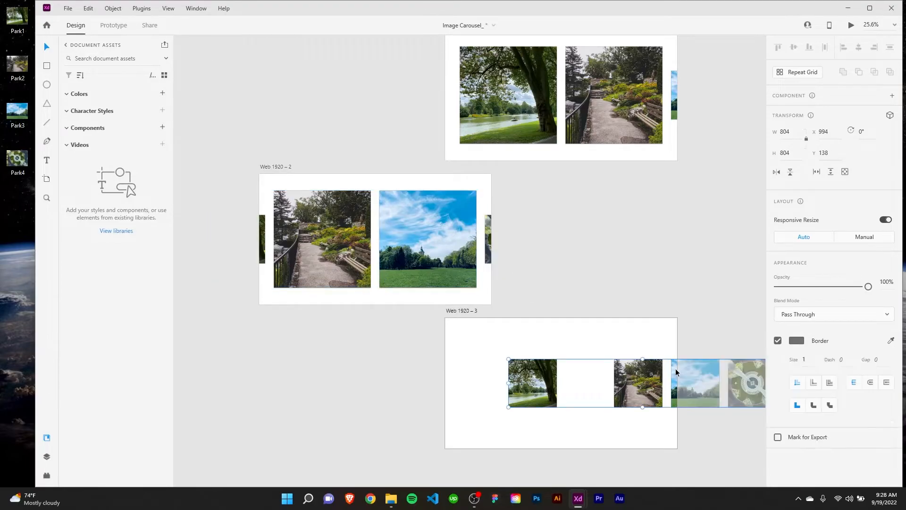
{"action": "double_click", "coordinate": [676, 371]}
{"action": "left_click", "coordinate": [798, 135]}
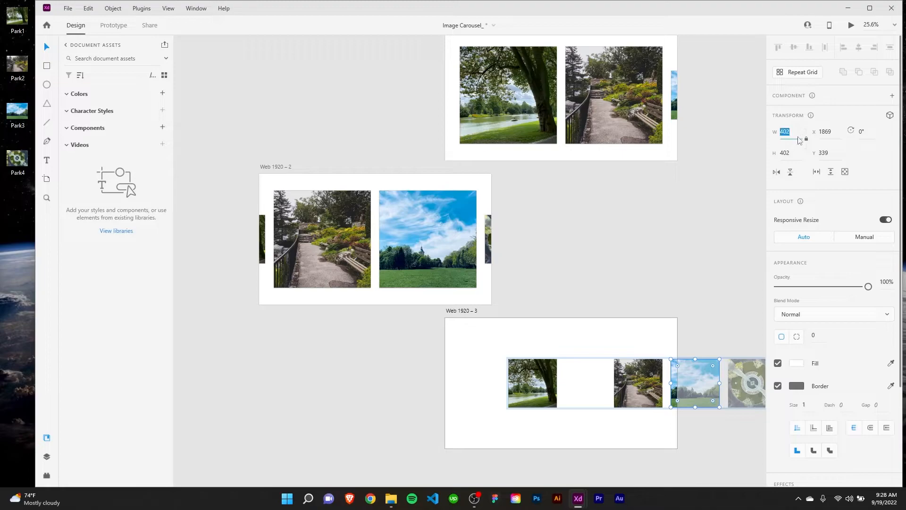
{"action": "type", "text": "804"}
{"action": "key", "text": "Return"}
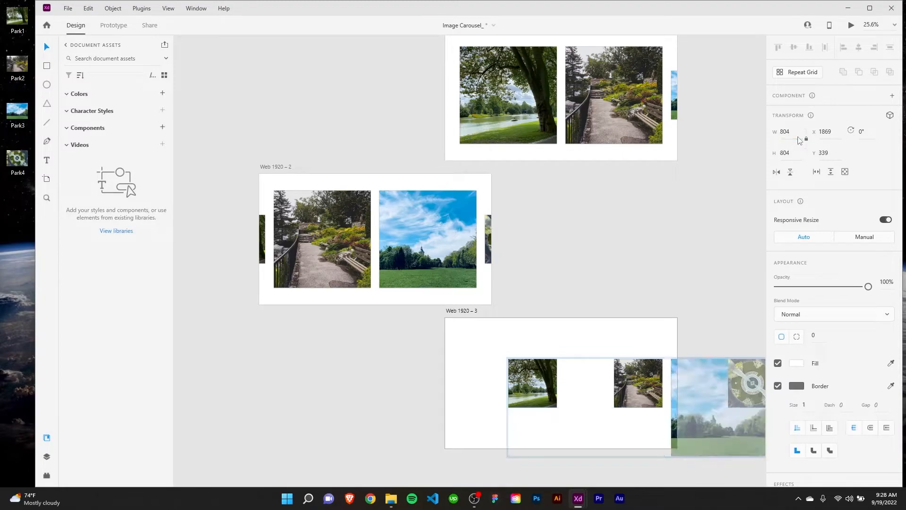
{"action": "left_click_drag", "start_coordinate": [724, 282], "coordinate": [615, 229]}
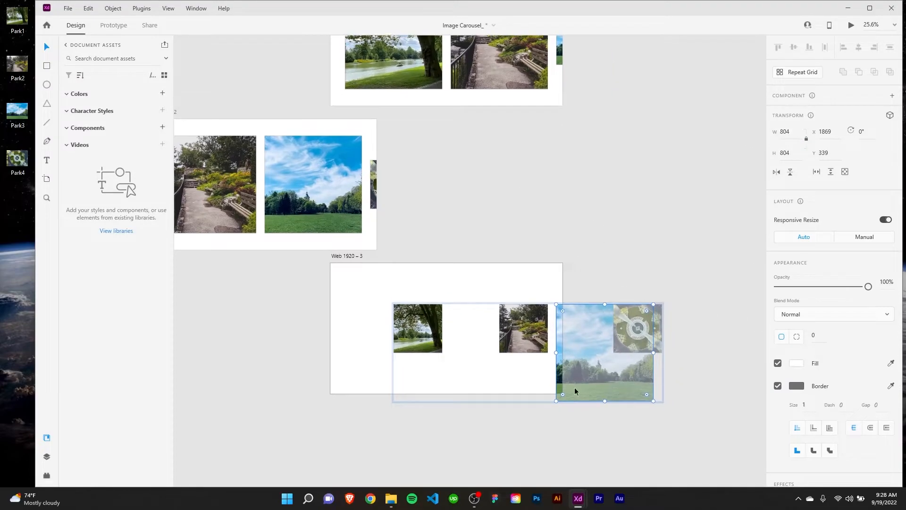
{"action": "mouse_move", "coordinate": [594, 375]}
{"action": "left_mouse_down"}
{"action": "mouse_move", "coordinate": [592, 352]}
{"action": "mouse_move", "coordinate": [590, 361]}
{"action": "left_mouse_up"}
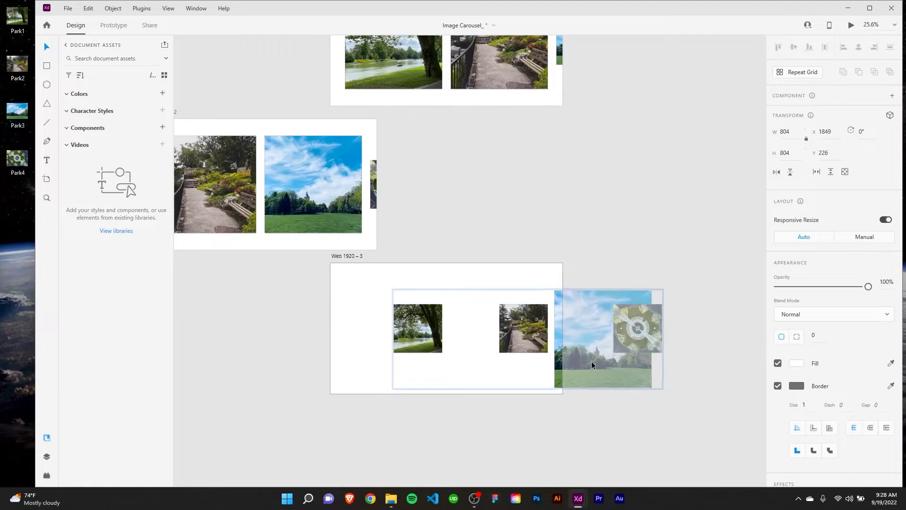
Step: Bring the path and sky images on Web 1920 – 3 closer to the lake image and shift the whole group left
{"action": "left_click_drag", "start_coordinate": [518, 335], "coordinate": [475, 335]}
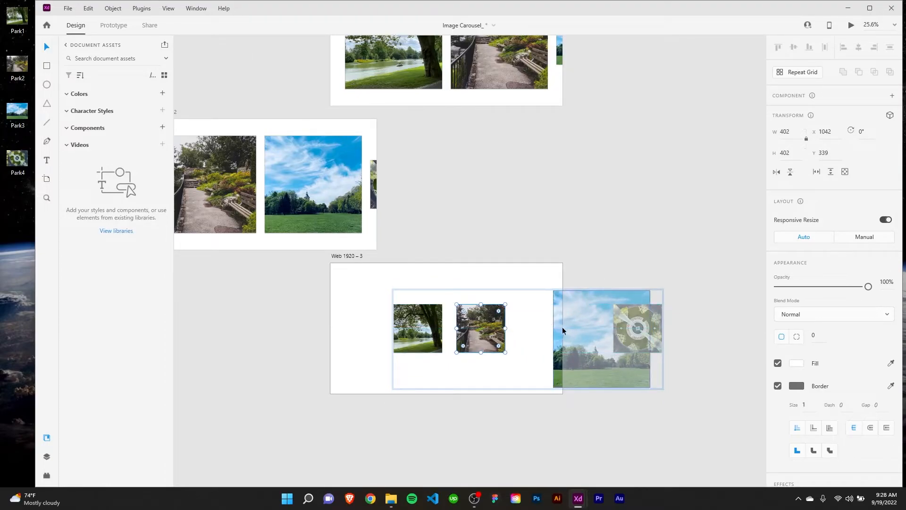
{"action": "mouse_move", "coordinate": [535, 326]}
{"action": "left_mouse_down"}
{"action": "mouse_move", "coordinate": [522, 319]}
{"action": "mouse_move", "coordinate": [520, 331]}
{"action": "left_mouse_up"}
{"action": "left_click", "coordinate": [258, 180]}
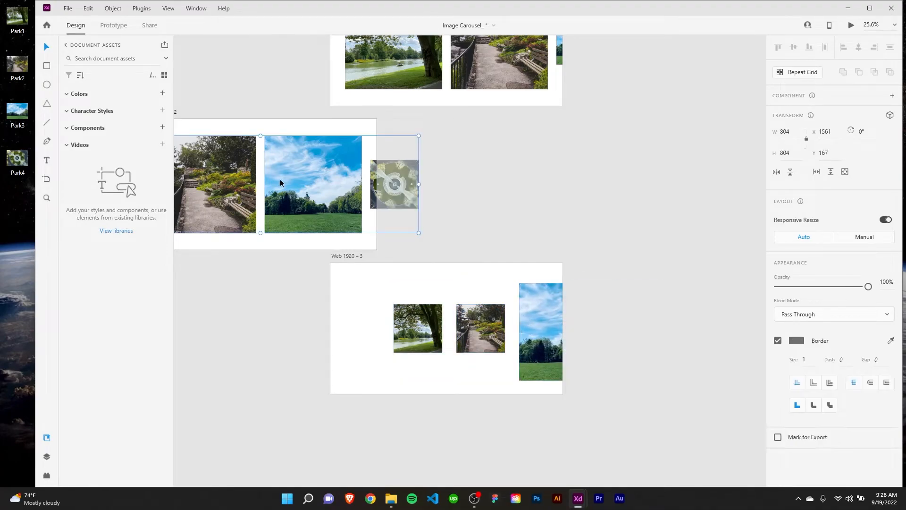
{"action": "left_click_drag", "start_coordinate": [282, 178], "coordinate": [280, 180]}
{"action": "double_click", "coordinate": [280, 180]}
{"action": "left_click_drag", "start_coordinate": [497, 340], "coordinate": [340, 334]}
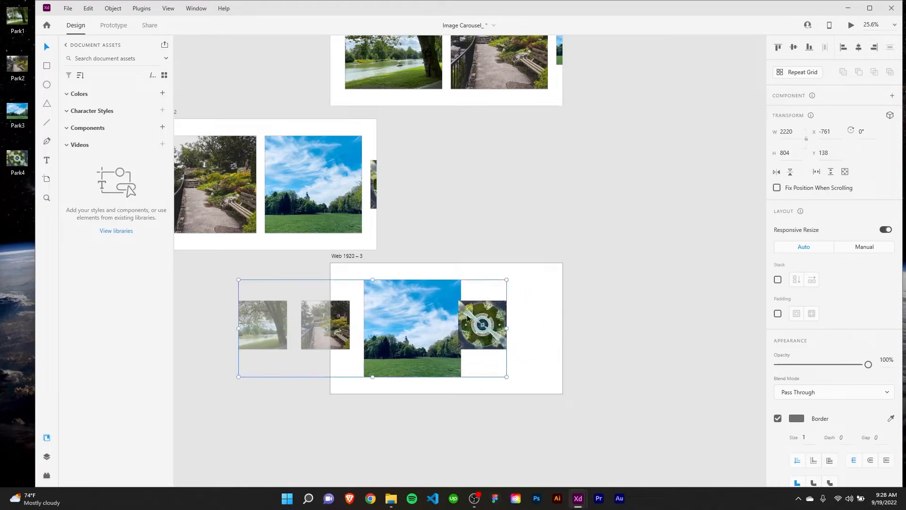
Step: Enlarge the circular garden image on Web 1920 – 3 to 804 and align it to the right of the sky image
{"action": "double_click", "coordinate": [475, 317]}
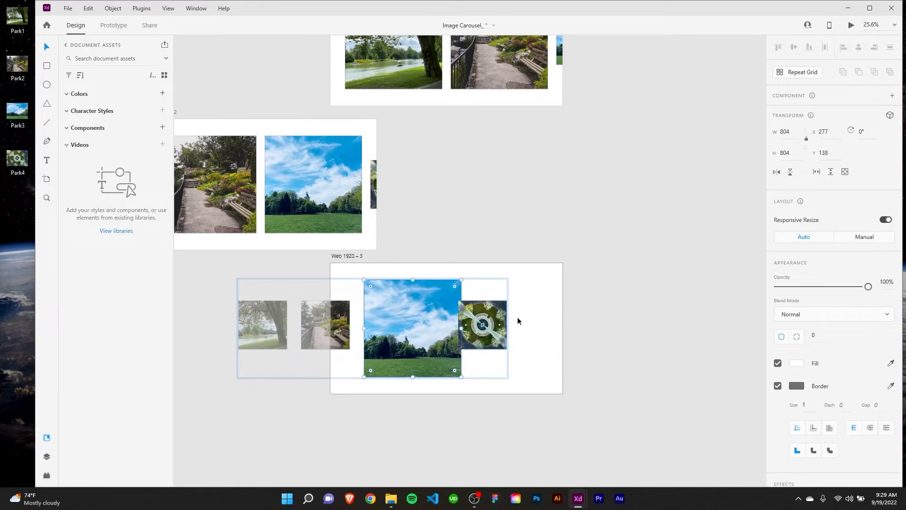
{"action": "left_click", "coordinate": [496, 325]}
{"action": "left_click", "coordinate": [557, 314]}
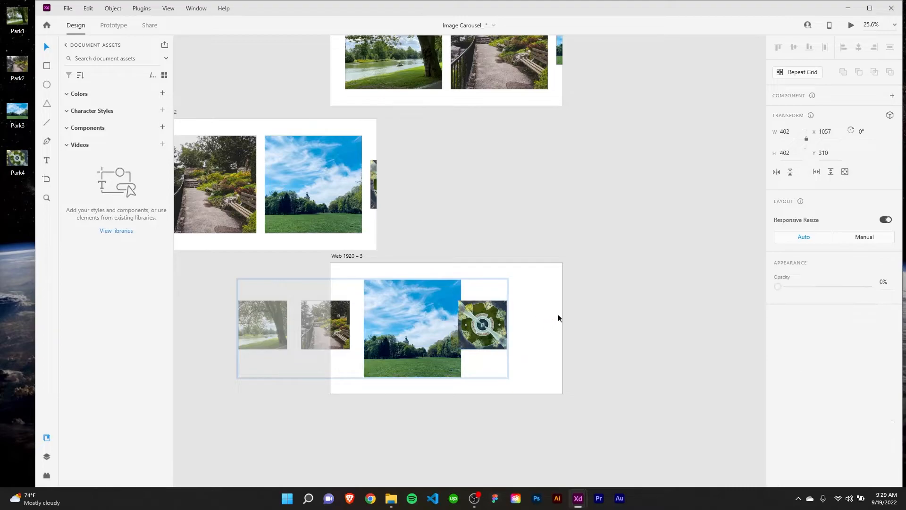
{"action": "double_click", "coordinate": [493, 324]}
{"action": "left_click", "coordinate": [797, 130]}
{"action": "type", "text": "804"}
{"action": "key", "text": "Return"}
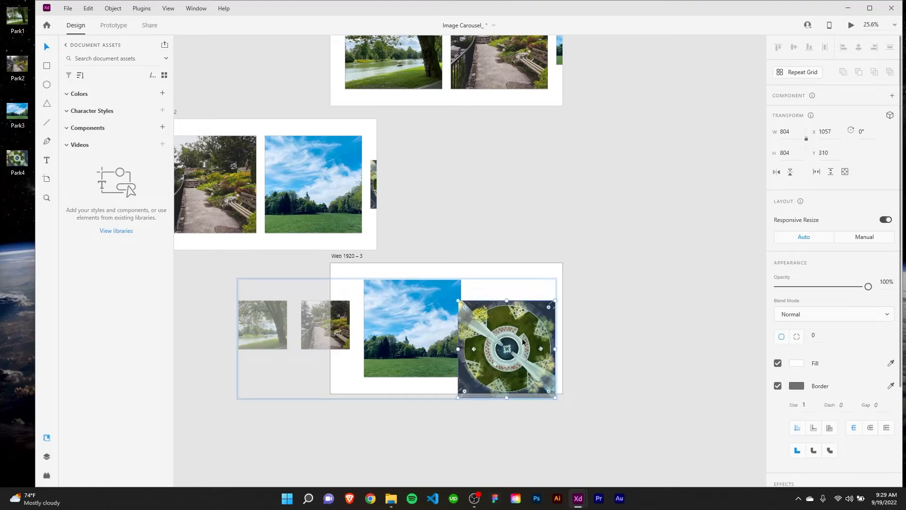
{"action": "left_click_drag", "start_coordinate": [534, 315], "coordinate": [530, 322]}
Step: Space the small lake and path images evenly beside the sky image on Web 1920 – 3 and reposition the whole group on the artboard
{"action": "left_click", "coordinate": [595, 369]}
{"action": "mouse_move", "coordinate": [337, 330]}
{"action": "left_mouse_down"}
{"action": "mouse_move", "coordinate": [344, 330]}
{"action": "mouse_move", "coordinate": [247, 338]}
{"action": "mouse_move", "coordinate": [259, 337]}
{"action": "left_mouse_up"}
{"action": "double_click", "coordinate": [320, 329]}
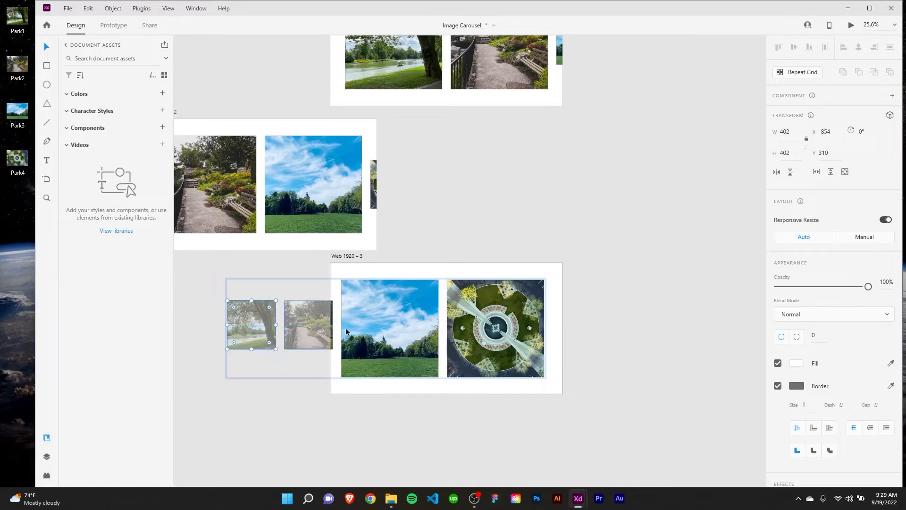
{"action": "left_click", "coordinate": [628, 319]}
{"action": "left_click_drag", "start_coordinate": [487, 341], "coordinate": [485, 338]}
{"action": "scroll", "coordinate": [474, 190], "scroll_direction": "up", "scroll_amount": 3}
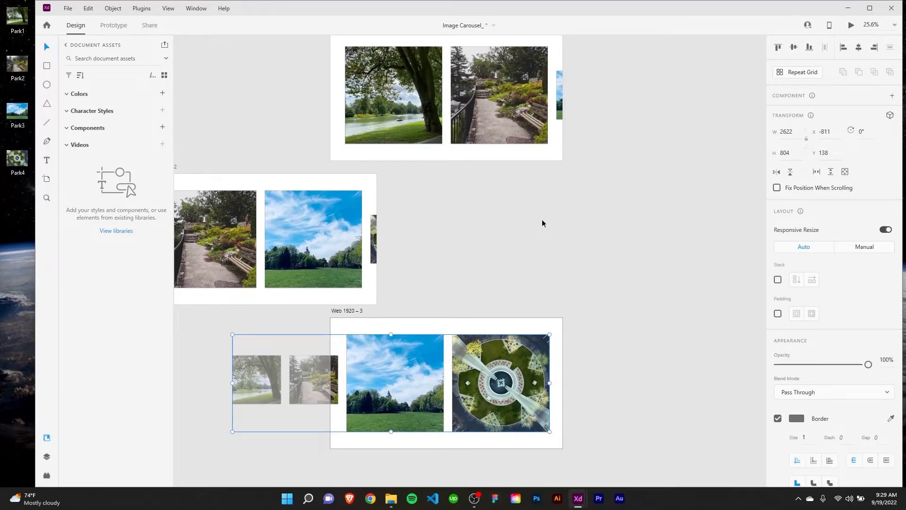
{"action": "left_click", "coordinate": [558, 253]}
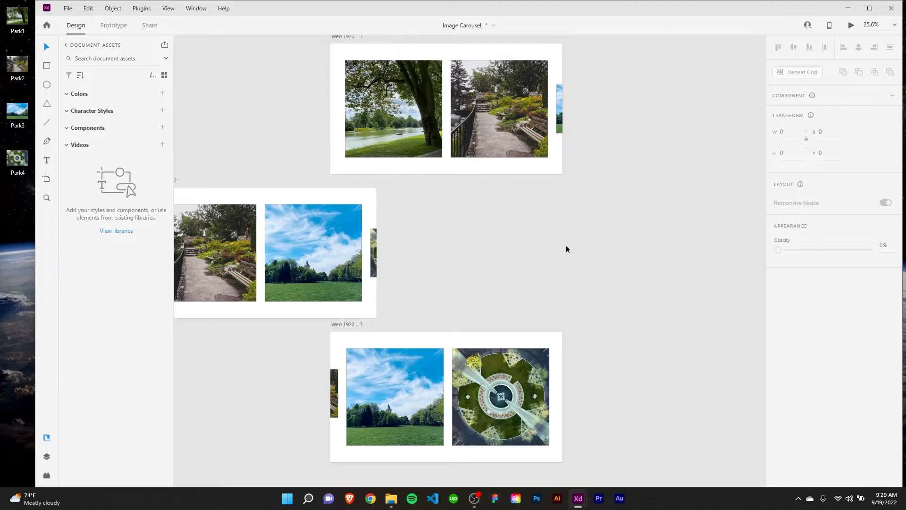
{"action": "scroll", "coordinate": [567, 249], "scroll_direction": "up", "scroll_amount": 1}
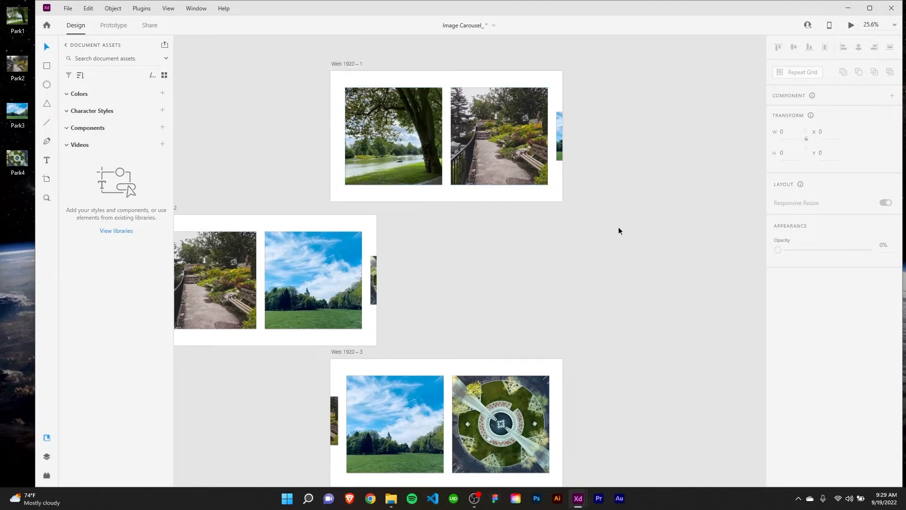
Step: Link the image group on Web 1920 – 1 to Web 1920 – 2, and that on Web 1920 – 2 to Web 1920 – 3, with Drag triggers and Auto-Animate
{"action": "left_click", "coordinate": [118, 26]}
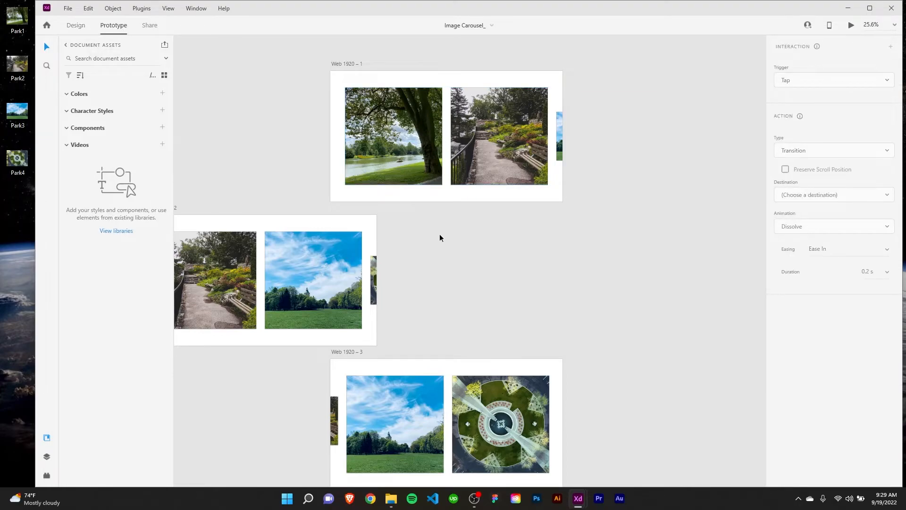
{"action": "scroll", "coordinate": [459, 249], "scroll_direction": "left", "scroll_amount": 1}
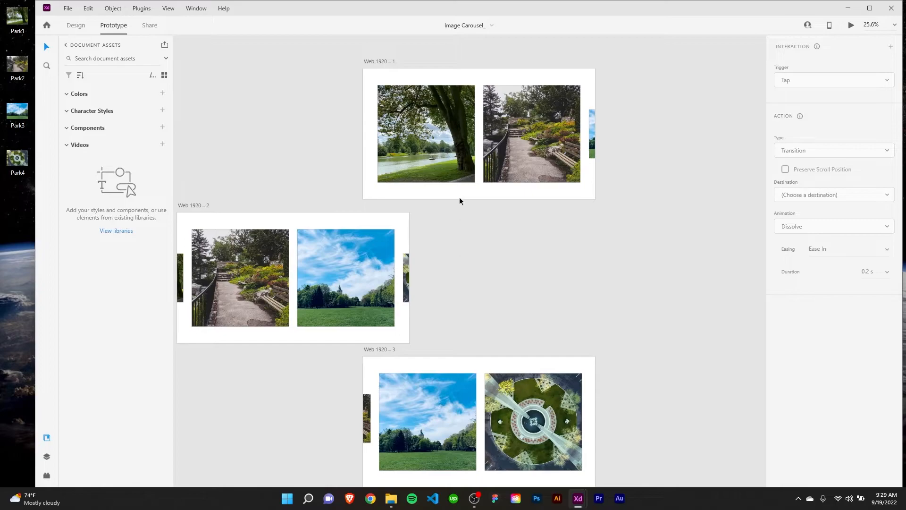
{"action": "left_click", "coordinate": [487, 135]}
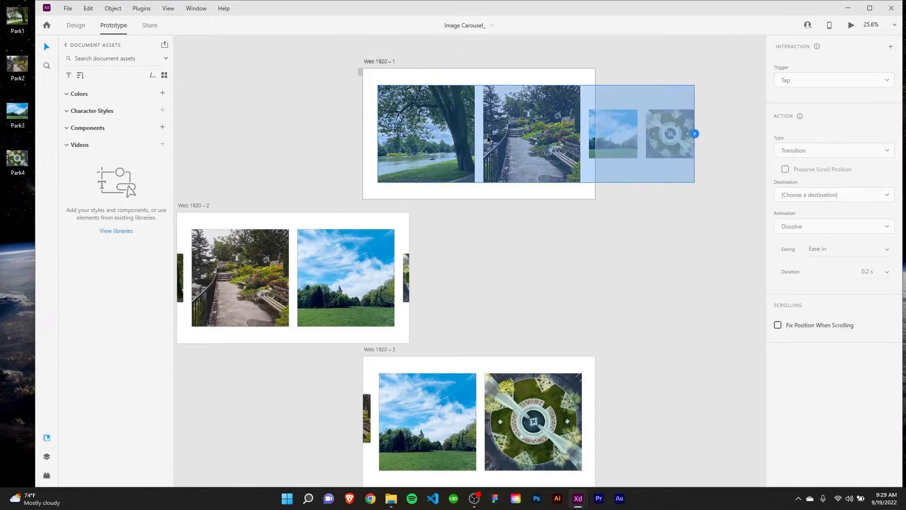
{"action": "left_click", "coordinate": [479, 75]}
{"action": "left_click", "coordinate": [497, 109]}
{"action": "left_click_drag", "start_coordinate": [699, 133], "coordinate": [651, 248]}
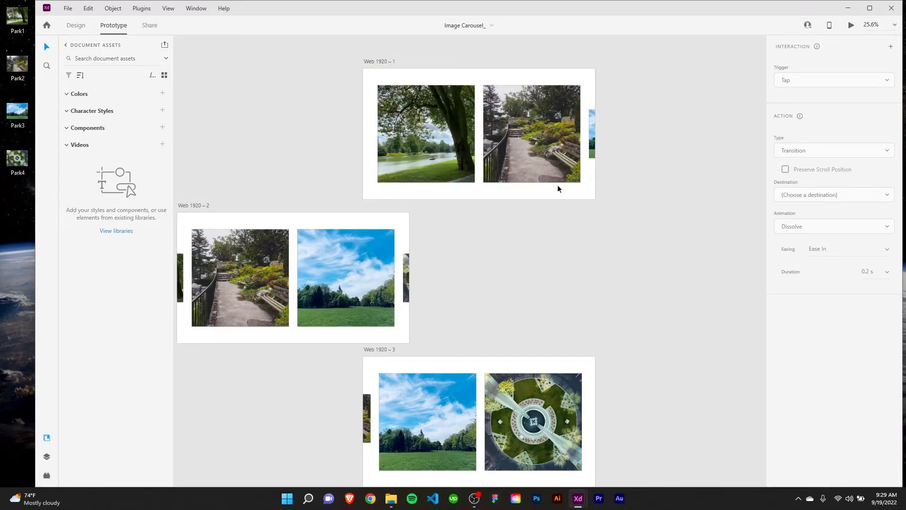
{"action": "left_click", "coordinate": [543, 156]}
{"action": "left_click_drag", "start_coordinate": [696, 134], "coordinate": [402, 286]}
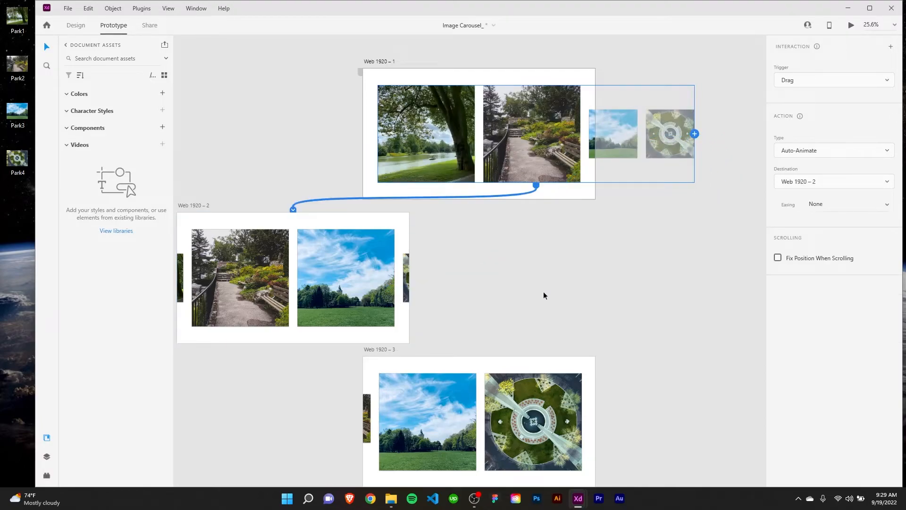
{"action": "left_click", "coordinate": [369, 279]}
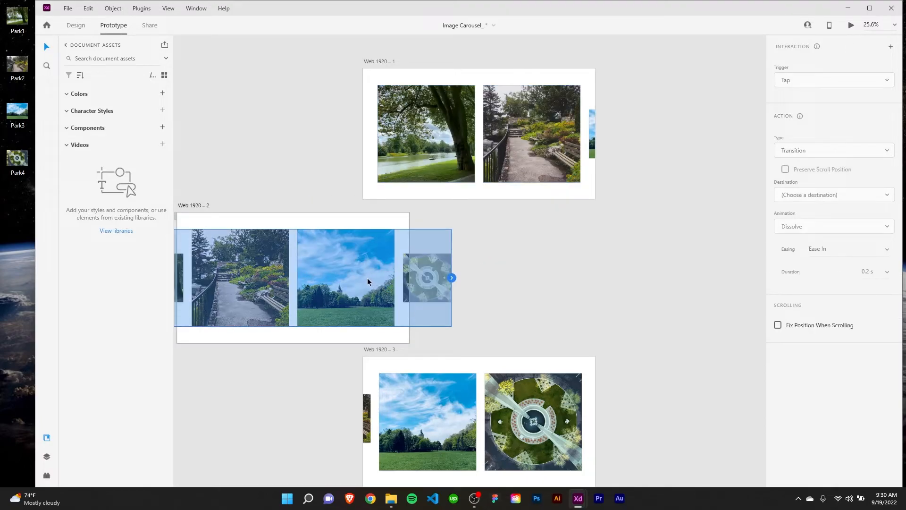
{"action": "left_click_drag", "start_coordinate": [452, 278], "coordinate": [532, 422]}
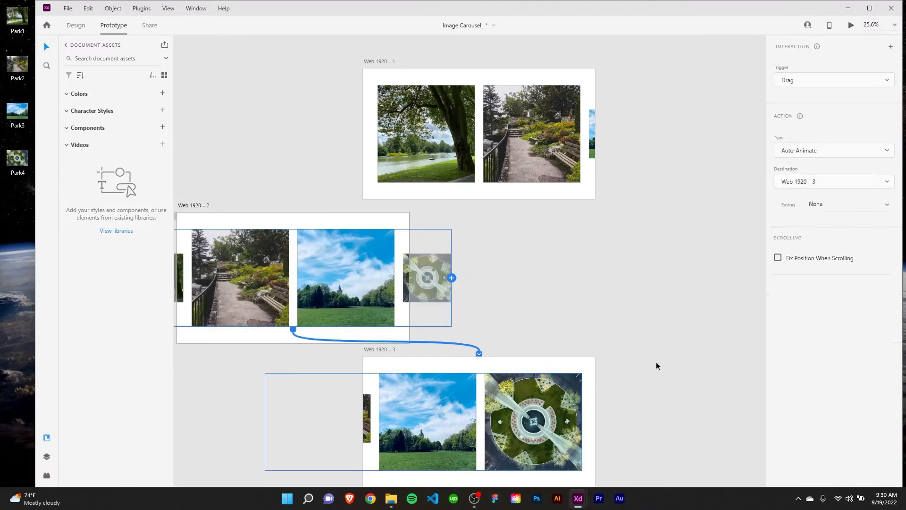
Step: Preview the prototype starting from Web 1920 – 1, swipe forward through both image transitions, and close the preview
{"action": "left_click", "coordinate": [386, 60]}
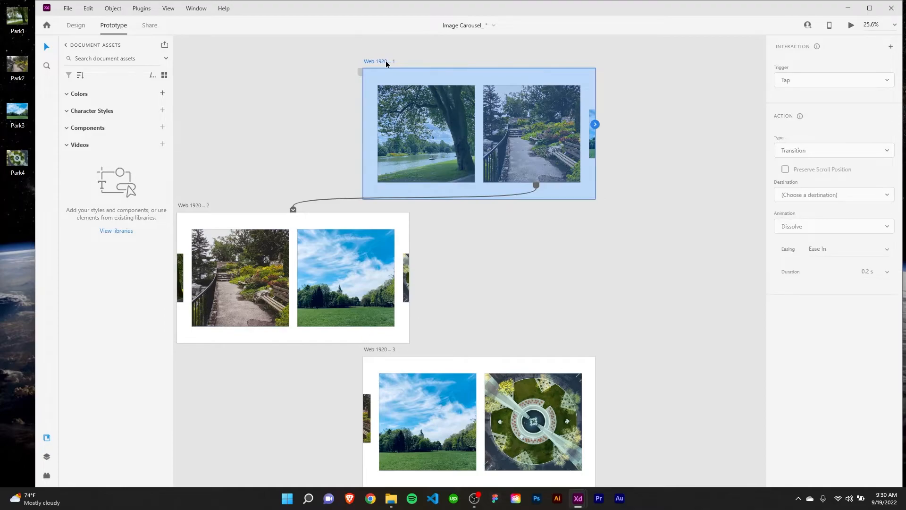
{"action": "left_click", "coordinate": [852, 26]}
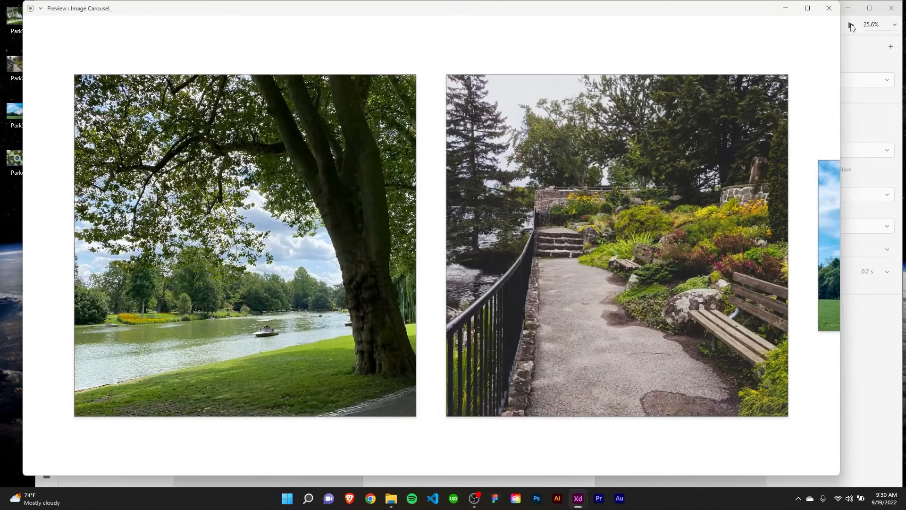
{"action": "left_click_drag", "start_coordinate": [715, 306], "coordinate": [558, 312]}
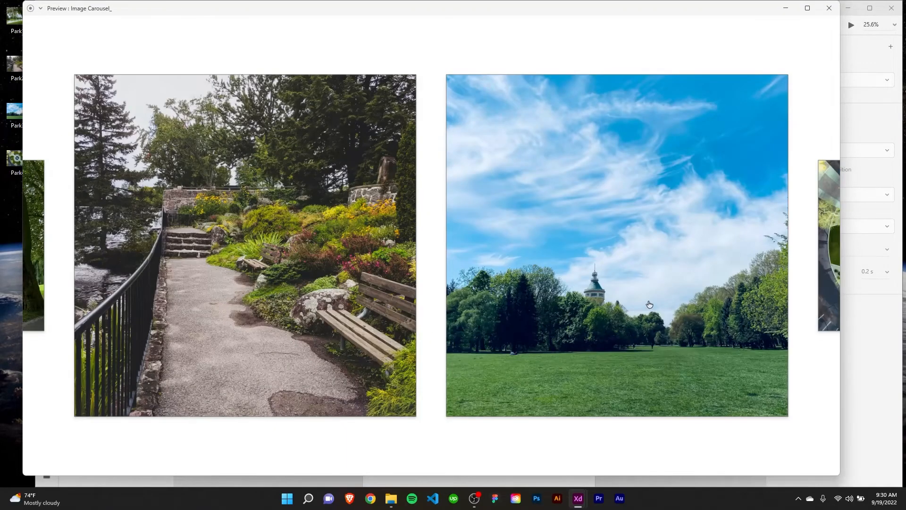
{"action": "left_click_drag", "start_coordinate": [650, 304], "coordinate": [407, 319]}
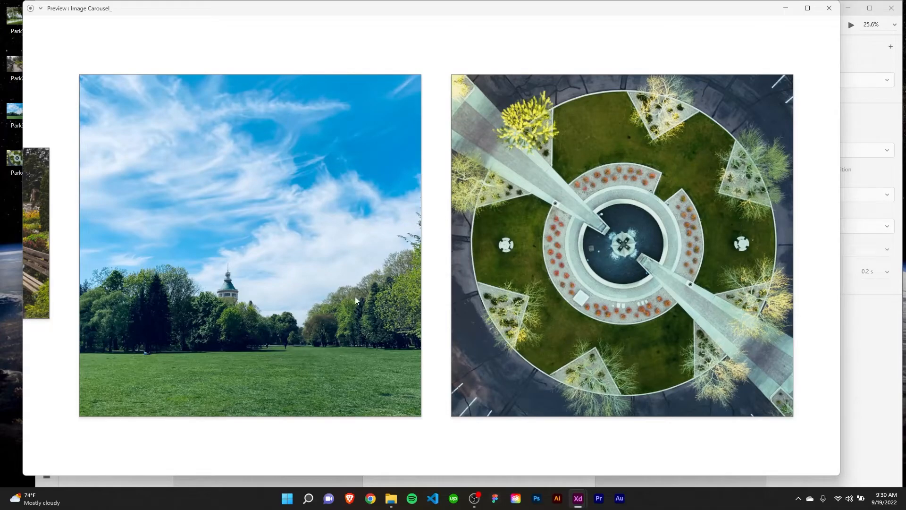
{"action": "left_click", "coordinate": [829, 8]}
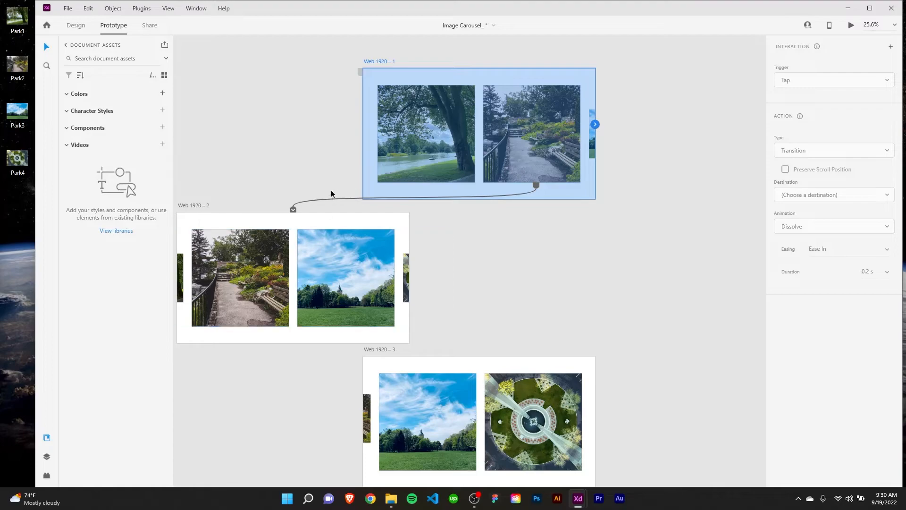
Step: Duplicate the Web 1920 – 2 artboard and place the copy to the right of the original, at X 1406 and Y 1230
{"action": "left_click", "coordinate": [455, 411]}
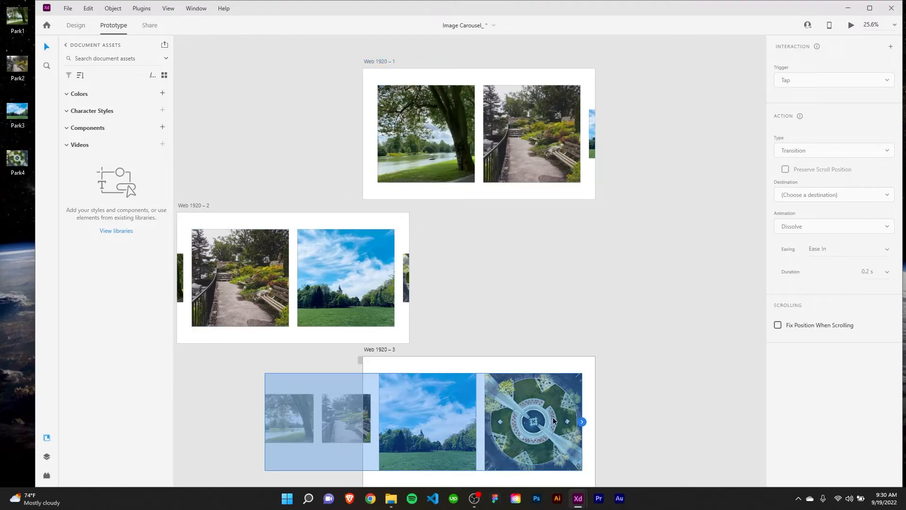
{"action": "left_click_drag", "start_coordinate": [583, 422], "coordinate": [458, 169]}
{"action": "left_click", "coordinate": [205, 206]}
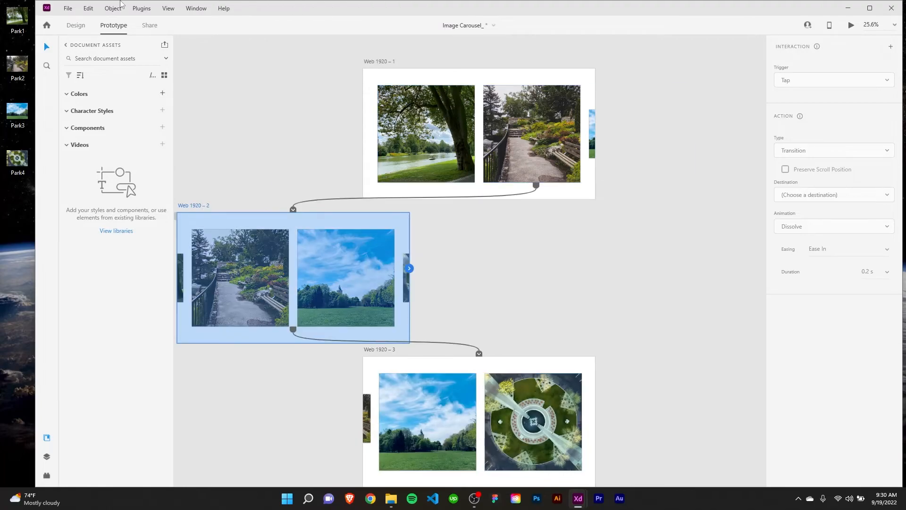
{"action": "left_click", "coordinate": [75, 25]}
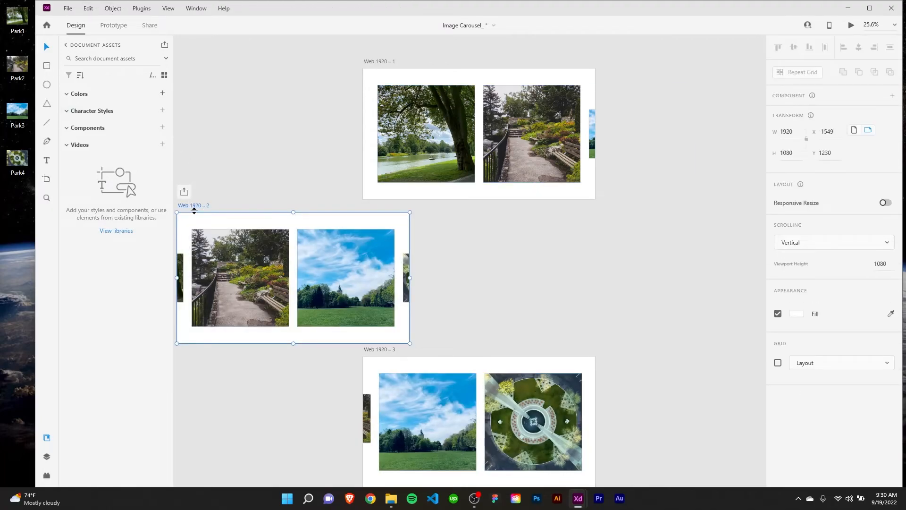
{"action": "left_click_drag", "start_coordinate": [195, 206], "coordinate": [553, 201]}
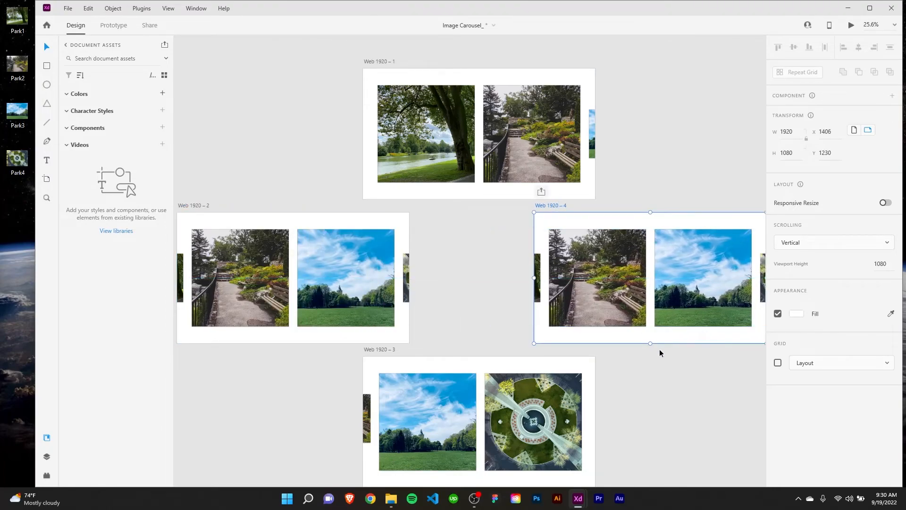
{"action": "left_click_drag", "start_coordinate": [683, 380], "coordinate": [670, 360]}
{"action": "left_click", "coordinate": [669, 402]}
Step: Link the image group on Web 1920 – 3 to Web 1920 – 4 with a Drag trigger and Auto-Animate
{"action": "left_click", "coordinate": [114, 26]}
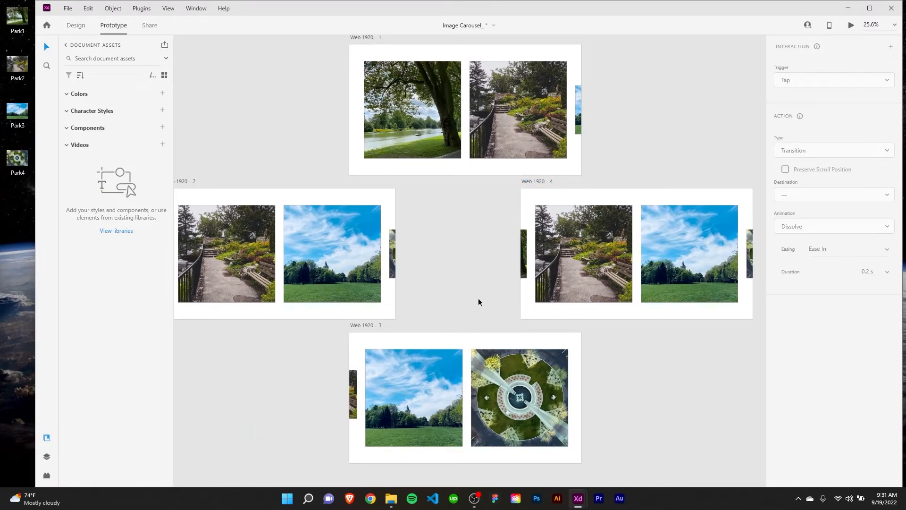
{"action": "left_click", "coordinate": [507, 375]}
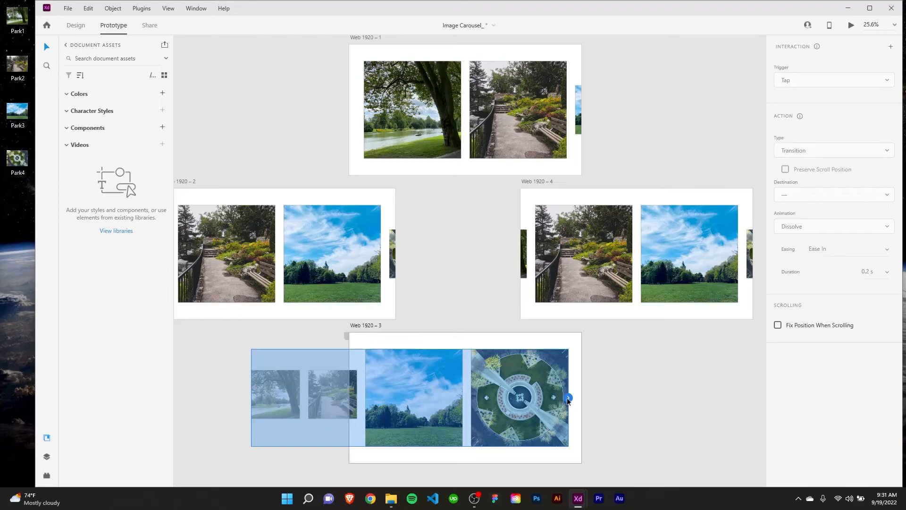
{"action": "left_click_drag", "start_coordinate": [569, 398], "coordinate": [669, 294]}
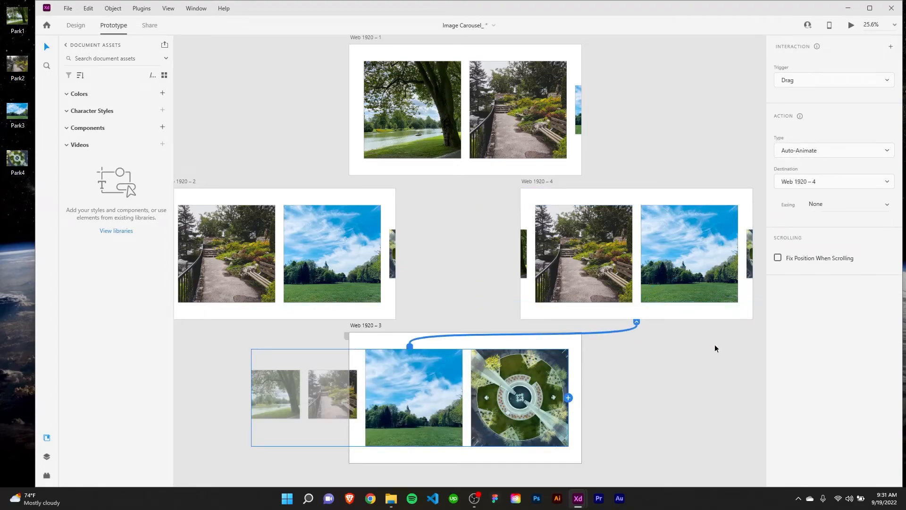
Step: Link the image group on Web 1920 – 4 back to Web 1920 – 1 with a Drag trigger and Auto-Animate
{"action": "left_click", "coordinate": [619, 252]}
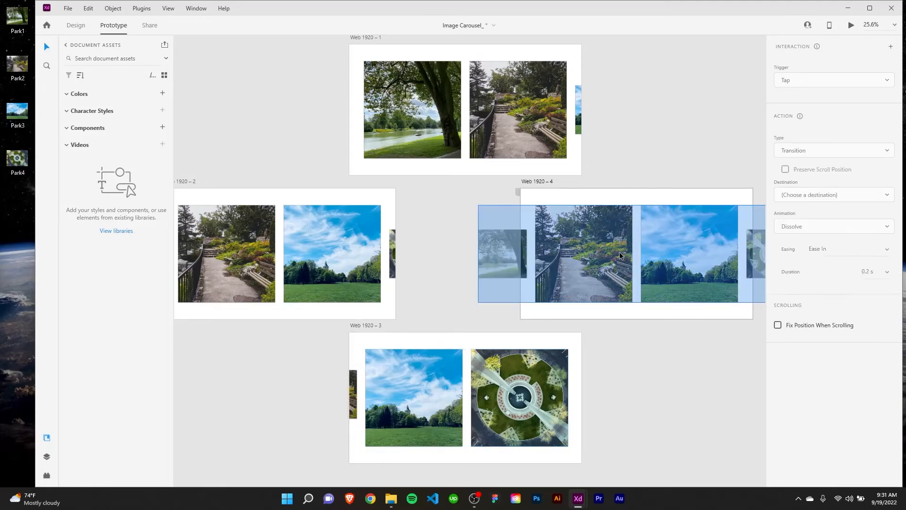
{"action": "left_click_drag", "start_coordinate": [709, 348], "coordinate": [638, 357]}
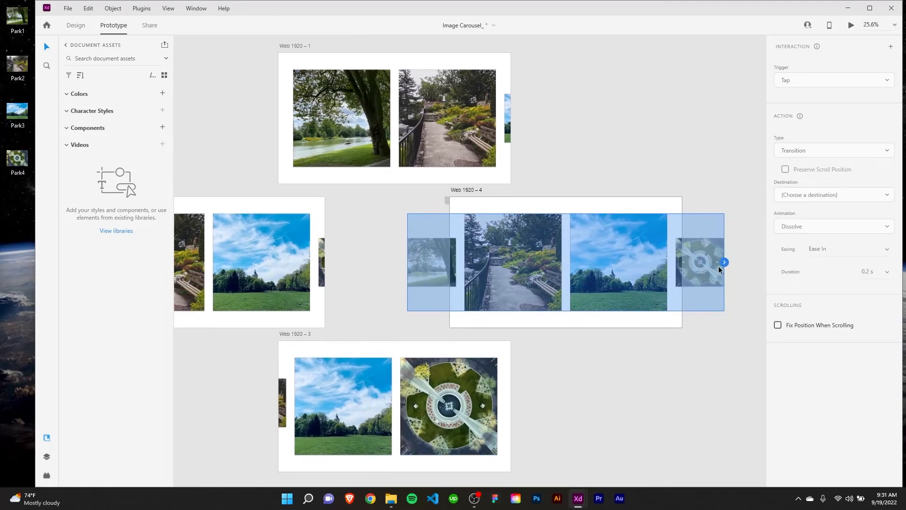
{"action": "left_click_drag", "start_coordinate": [721, 262], "coordinate": [477, 138]}
{"action": "left_click_drag", "start_coordinate": [562, 118], "coordinate": [639, 118]}
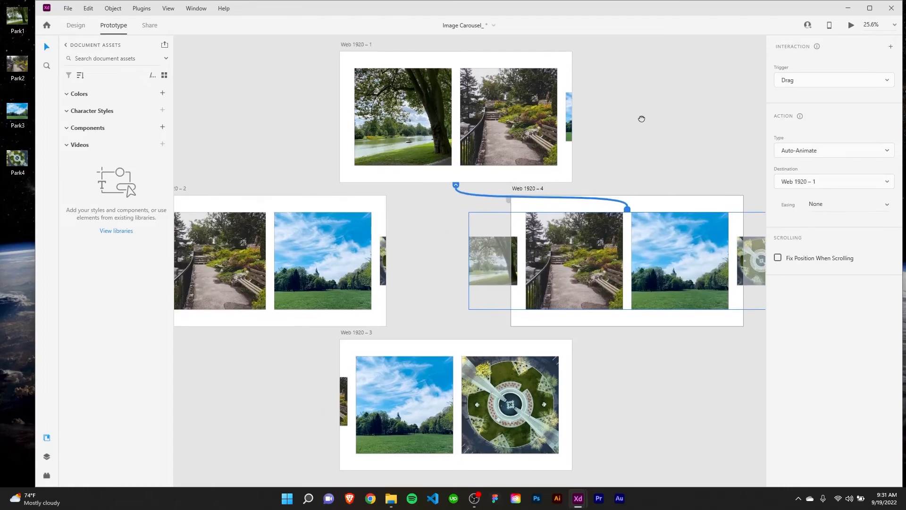
Step: Preview the prototype from Web 1920 – 1 and swipe the carousel forward to the last images, back to the first, and forward again
{"action": "left_click", "coordinate": [359, 43]}
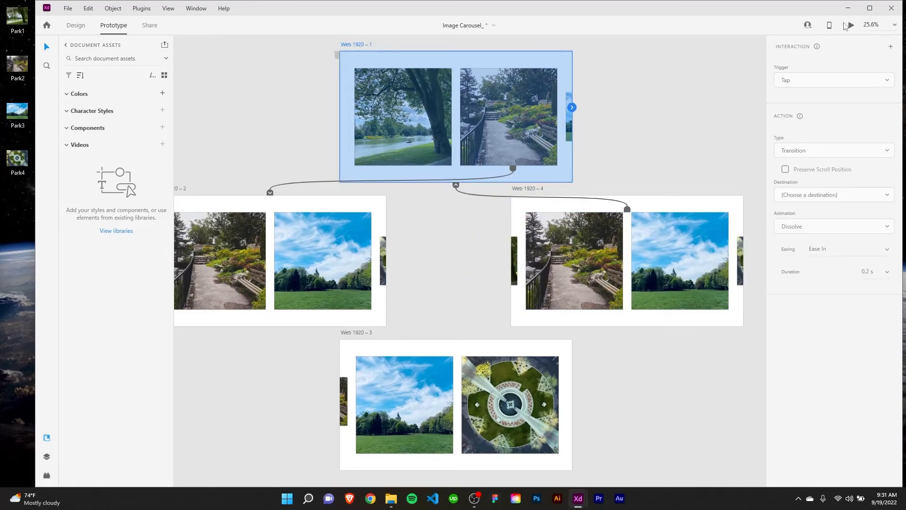
{"action": "left_click", "coordinate": [851, 25]}
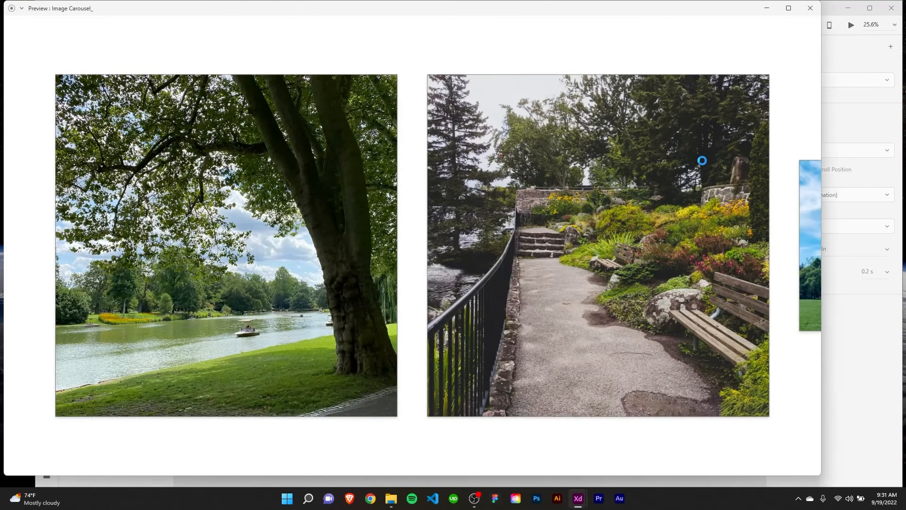
{"action": "left_click", "coordinate": [641, 274]}
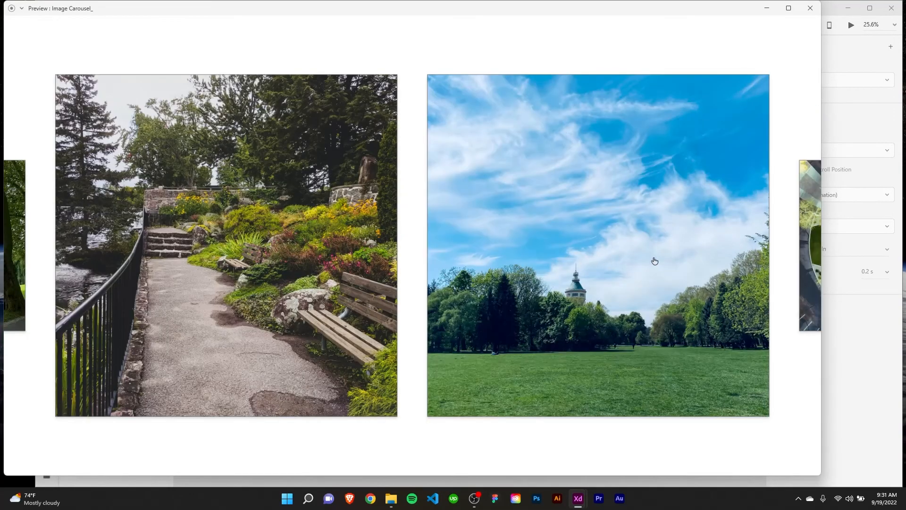
{"action": "left_click", "coordinate": [446, 267]}
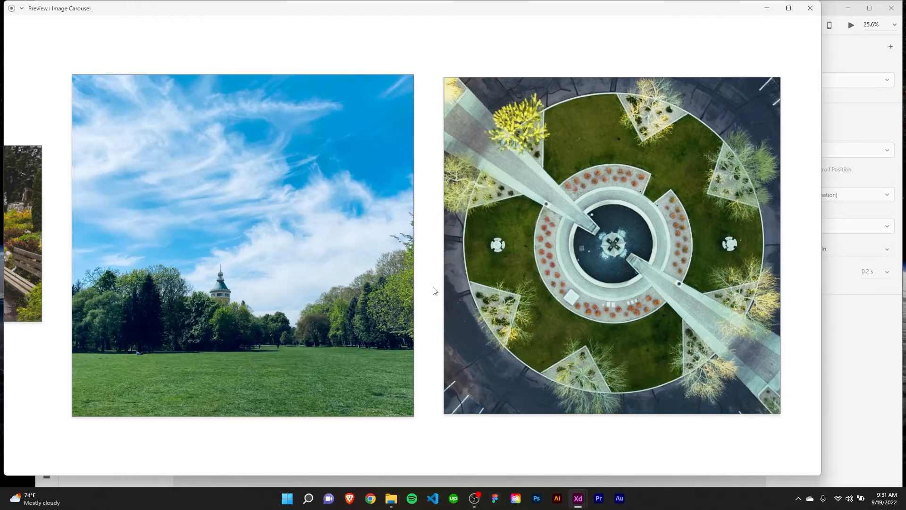
{"action": "left_click_drag", "start_coordinate": [433, 287], "coordinate": [472, 287]}
{"action": "left_click_drag", "start_coordinate": [239, 291], "coordinate": [511, 289]}
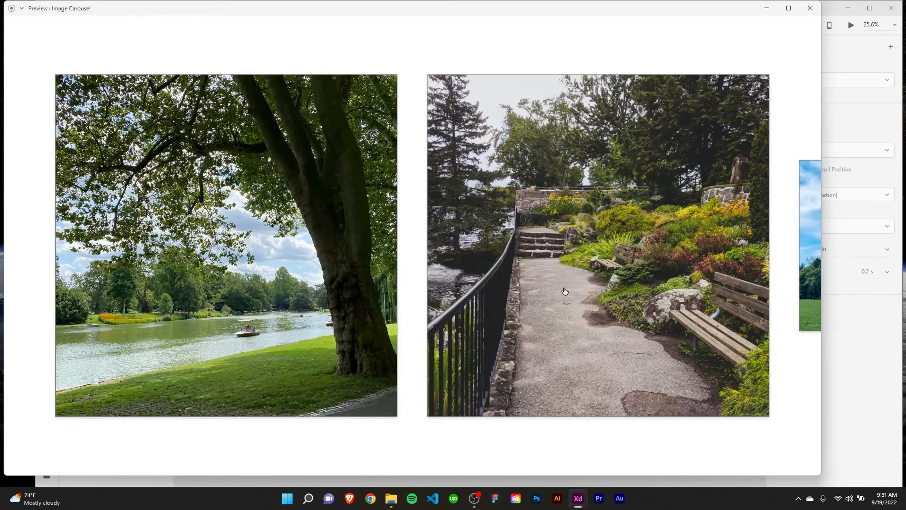
{"action": "left_click", "coordinate": [579, 276]}
{"action": "left_click", "coordinate": [617, 259]}
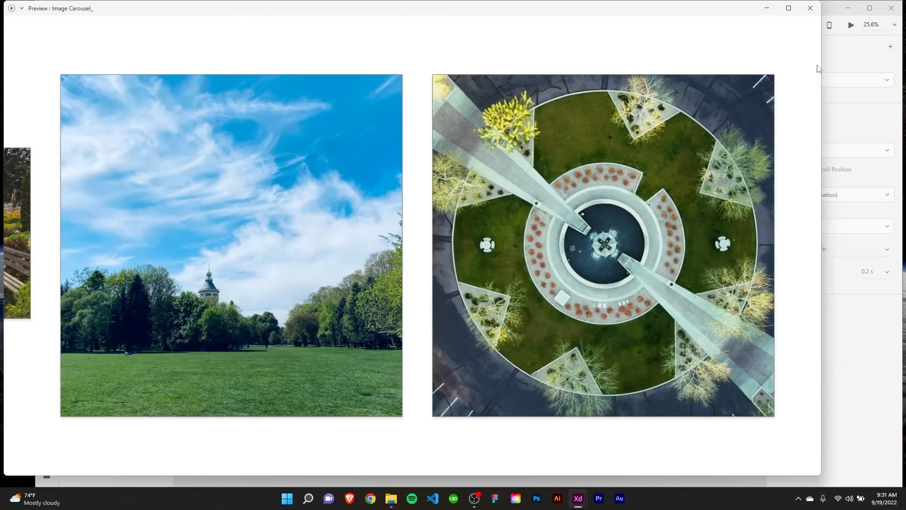